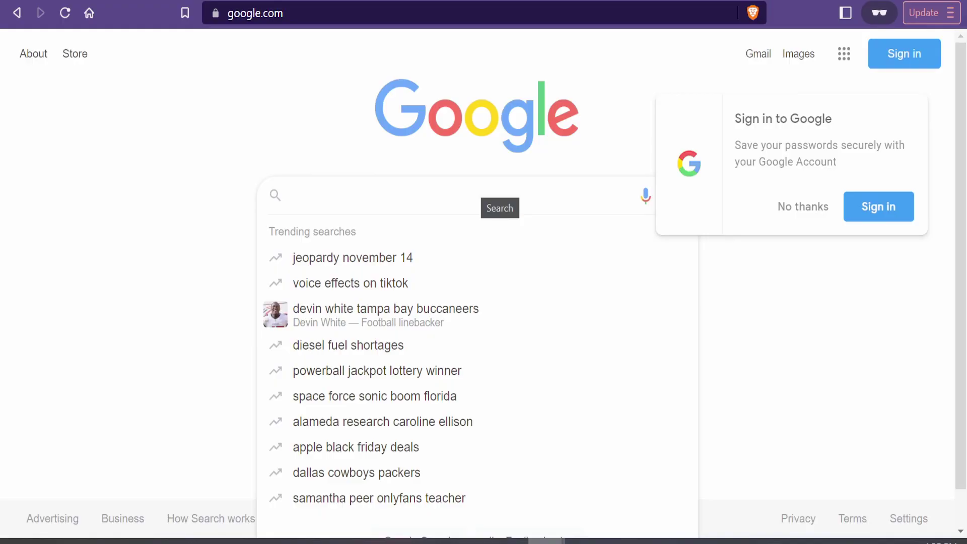
Search Google for 'windows 11 iso' and open Microsoft's Download Windows 11 (22H2) page.
{"action": "type", "text": "windows 11 i"}
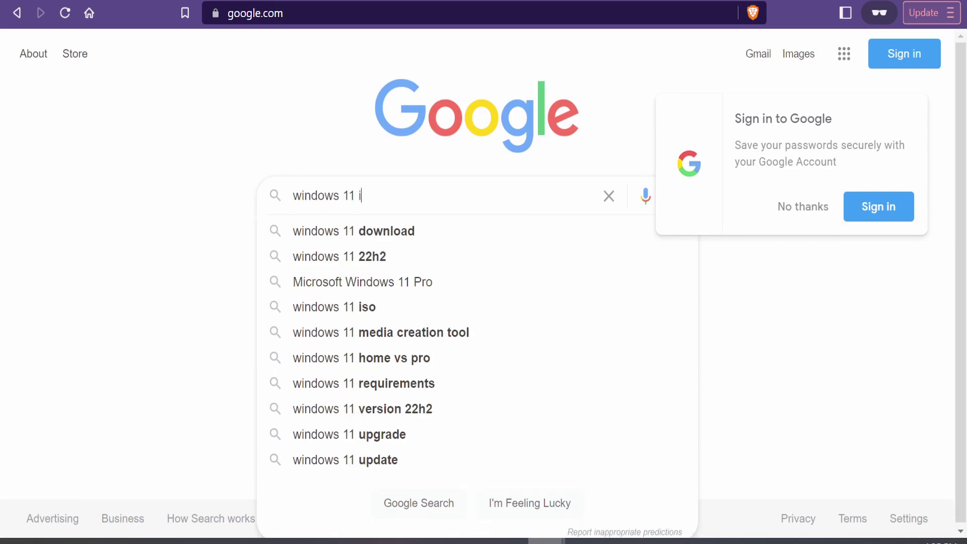
{"action": "type", "text": "so"}
{"action": "key", "text": "Return"}
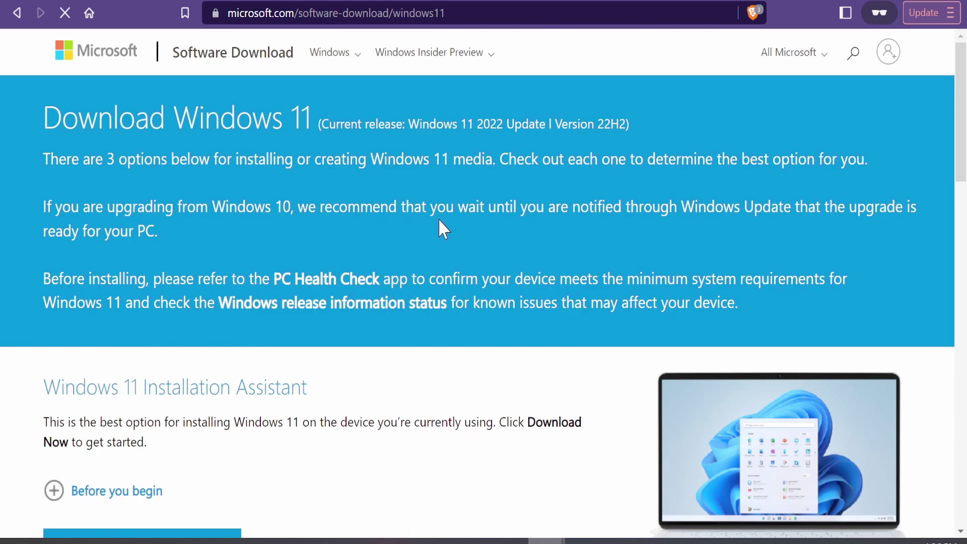
{"action": "scroll", "coordinate": [440, 222], "scroll_direction": "down", "scroll_amount": 3}
{"action": "scroll", "coordinate": [277, 186], "scroll_direction": "down", "scroll_amount": 5}
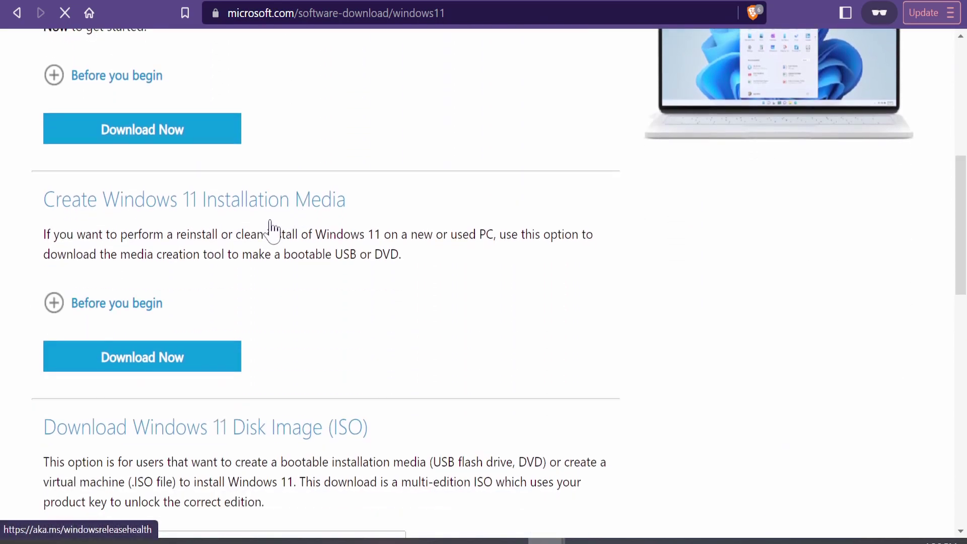
{"action": "scroll", "coordinate": [272, 229], "scroll_direction": "down", "scroll_amount": 5}
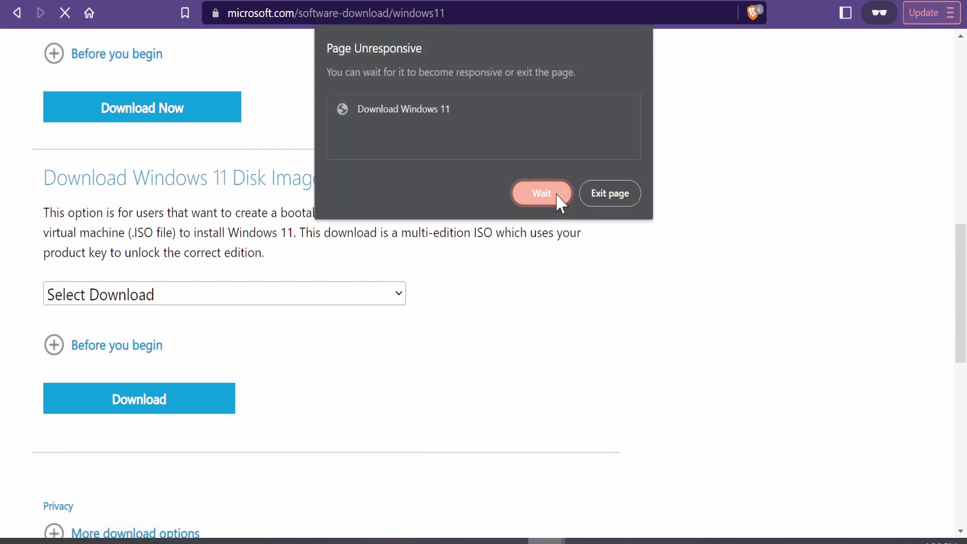
{"action": "left_click", "coordinate": [557, 198]}
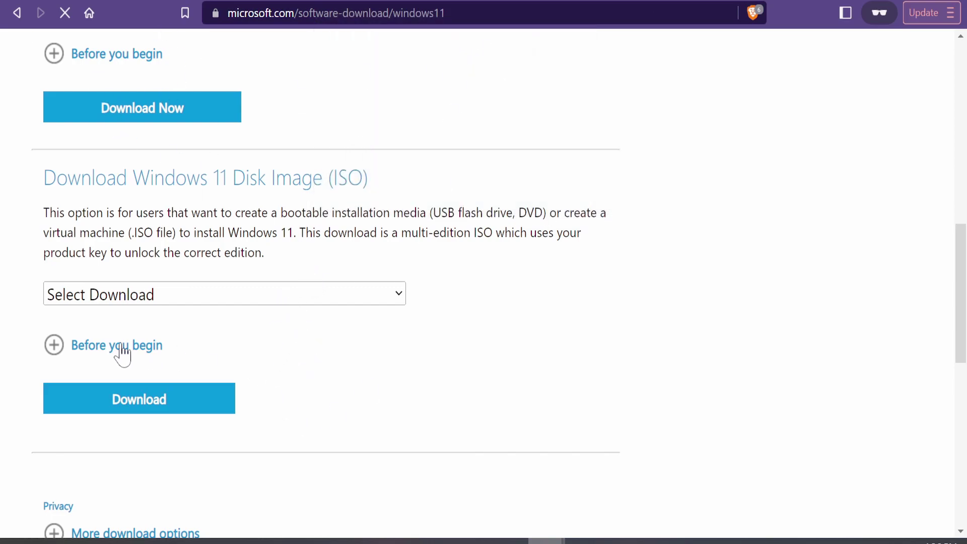
{"action": "scroll", "coordinate": [242, 341], "scroll_direction": "down", "scroll_amount": 8}
{"action": "scroll", "coordinate": [255, 341], "scroll_direction": "up", "scroll_amount": 18}
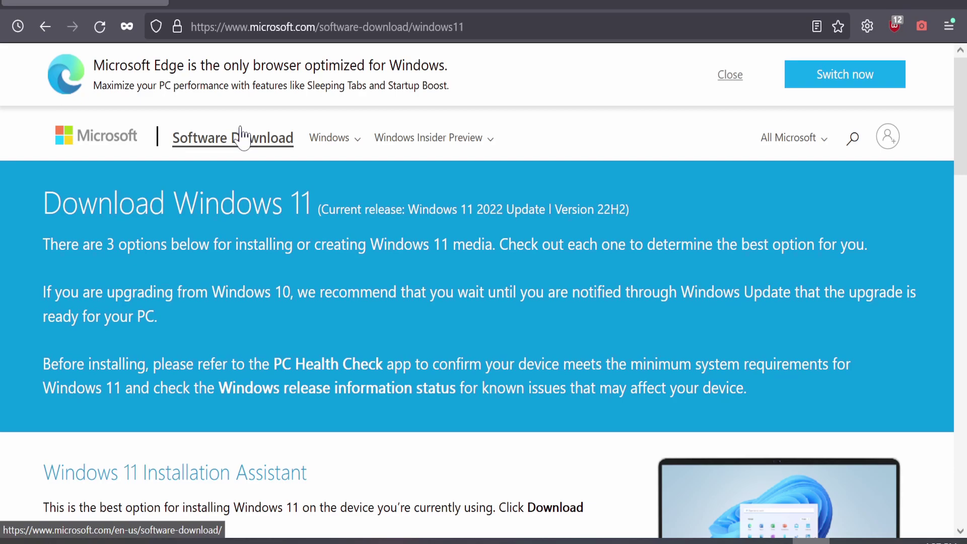
Choose Windows 11 (multi-edition ISO) under Disk Image and request its download.
{"action": "scroll", "coordinate": [449, 330], "scroll_direction": "down", "scroll_amount": 6}
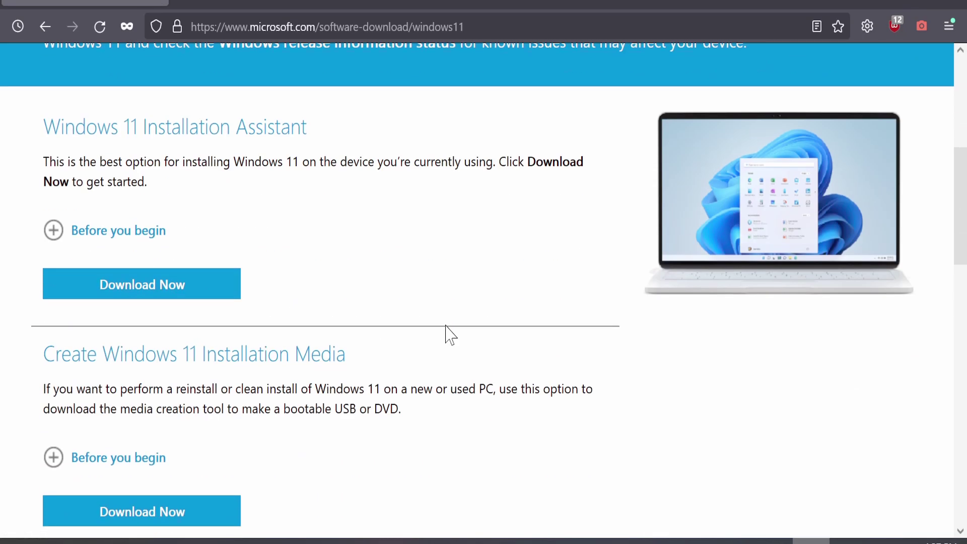
{"action": "scroll", "coordinate": [449, 333], "scroll_direction": "down", "scroll_amount": 5}
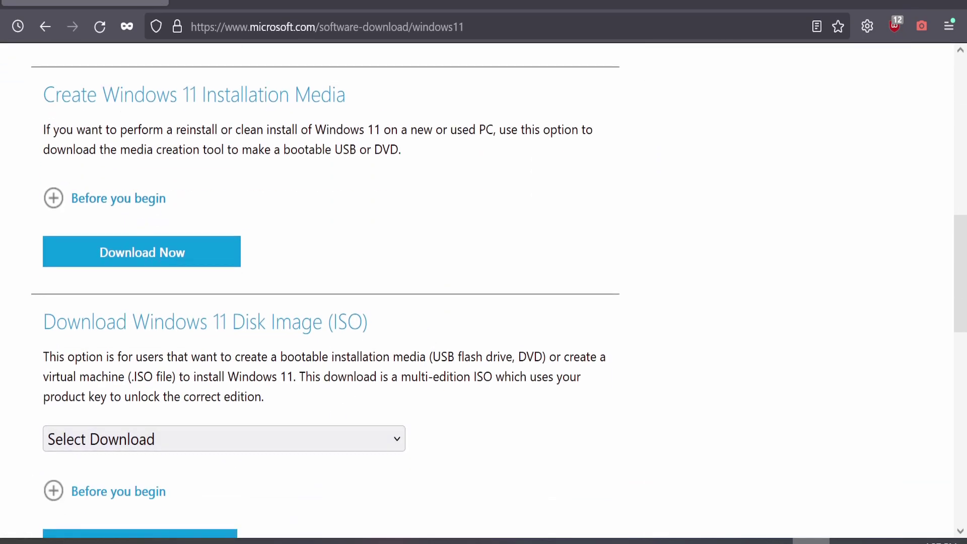
{"action": "scroll", "coordinate": [210, 389], "scroll_direction": "down", "scroll_amount": 2}
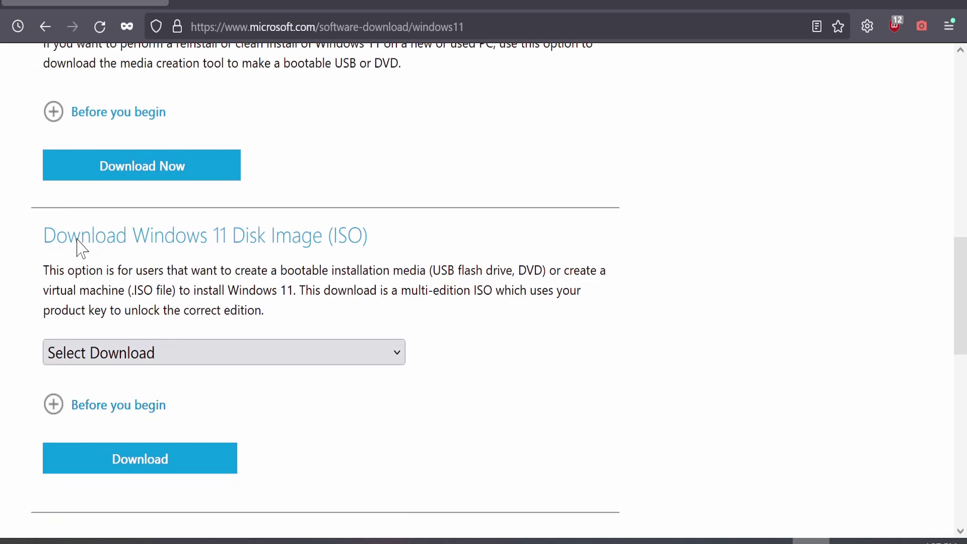
{"action": "left_click", "coordinate": [203, 351]}
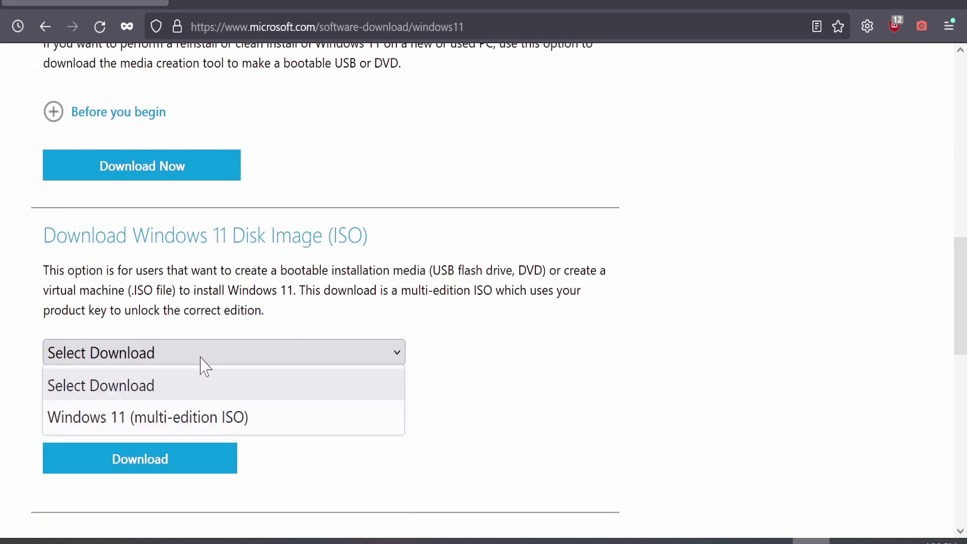
{"action": "left_click", "coordinate": [195, 418]}
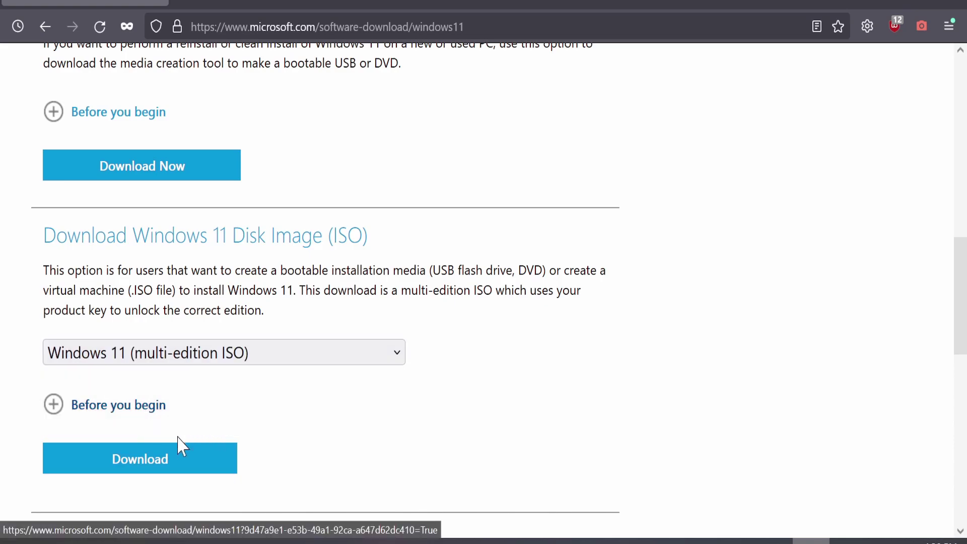
{"action": "left_click", "coordinate": [186, 468]}
{"action": "scroll", "coordinate": [258, 354], "scroll_direction": "down", "scroll_amount": 5}
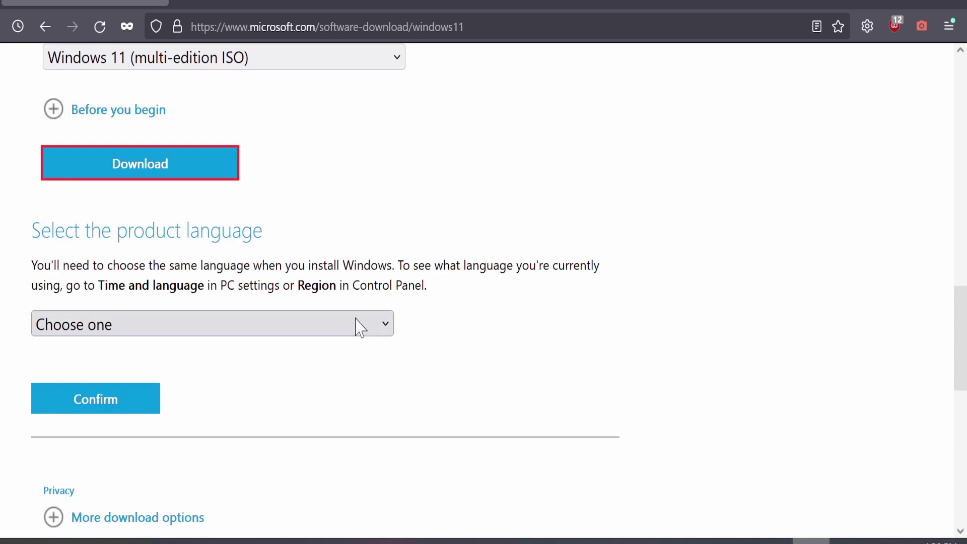
Select English (United States) as the product language.
{"action": "left_click", "coordinate": [312, 322]}
{"action": "scroll", "coordinate": [183, 259], "scroll_direction": "down", "scroll_amount": 1}
{"action": "scroll", "coordinate": [162, 194], "scroll_direction": "up", "scroll_amount": 1}
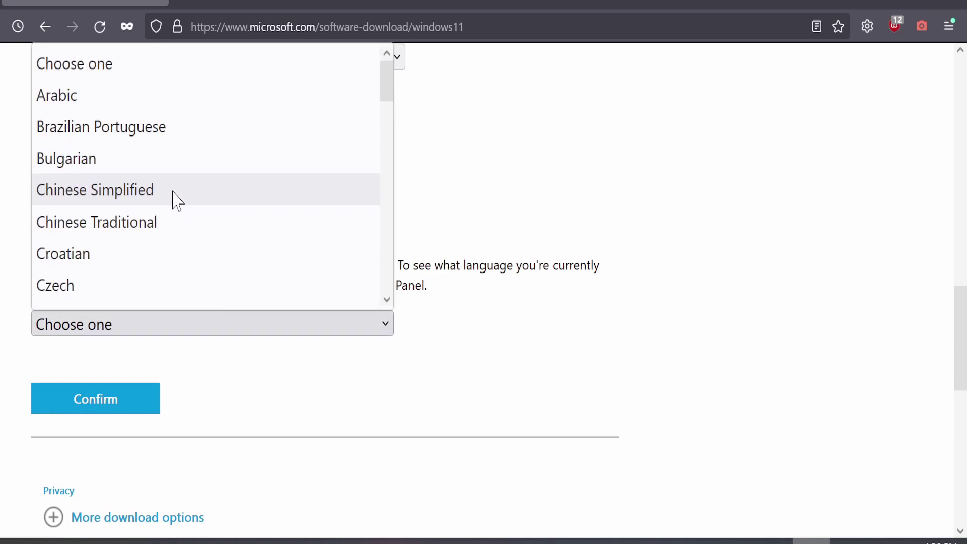
{"action": "scroll", "coordinate": [186, 196], "scroll_direction": "down", "scroll_amount": 10}
{"action": "scroll", "coordinate": [162, 189], "scroll_direction": "up", "scroll_amount": 4}
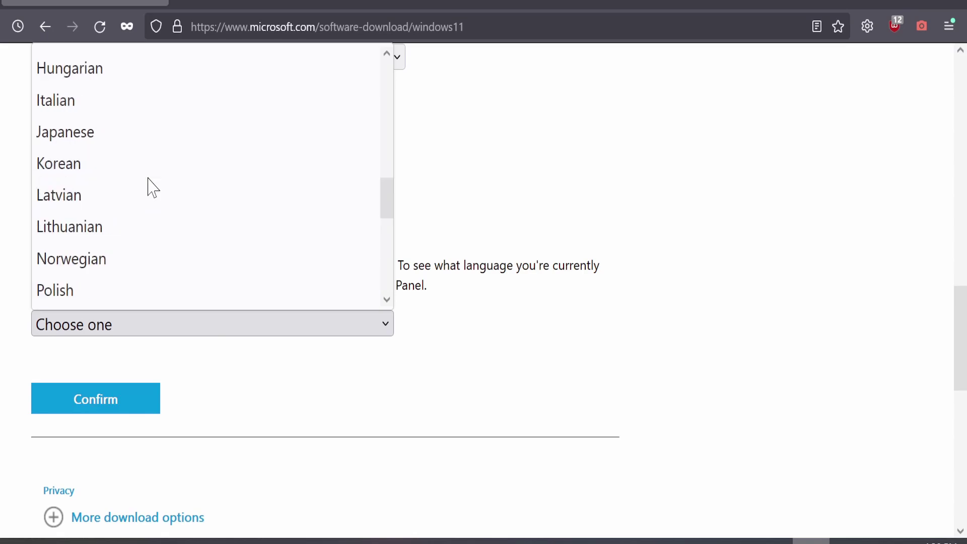
{"action": "scroll", "coordinate": [151, 189], "scroll_direction": "up", "scroll_amount": 6}
{"action": "scroll", "coordinate": [151, 190], "scroll_direction": "down", "scroll_amount": 2}
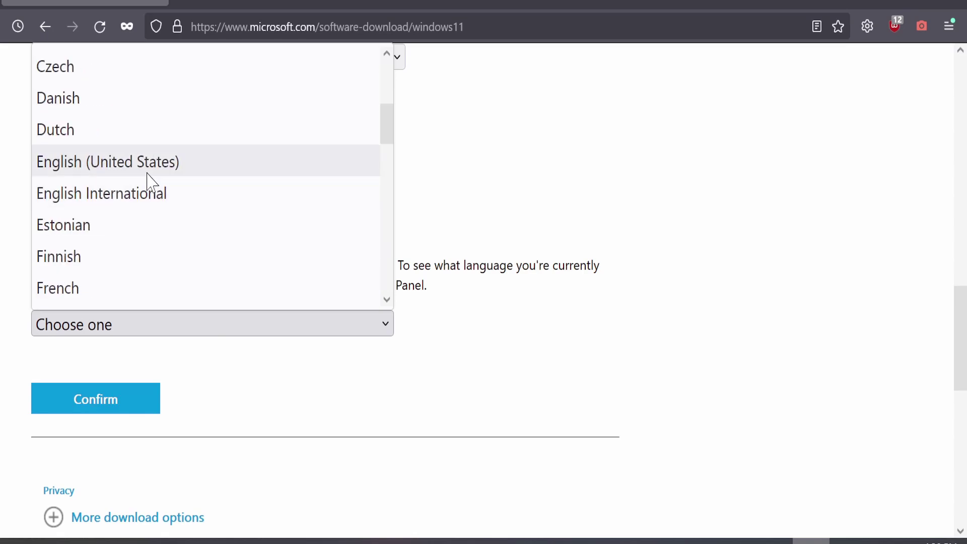
{"action": "left_click", "coordinate": [147, 173]}
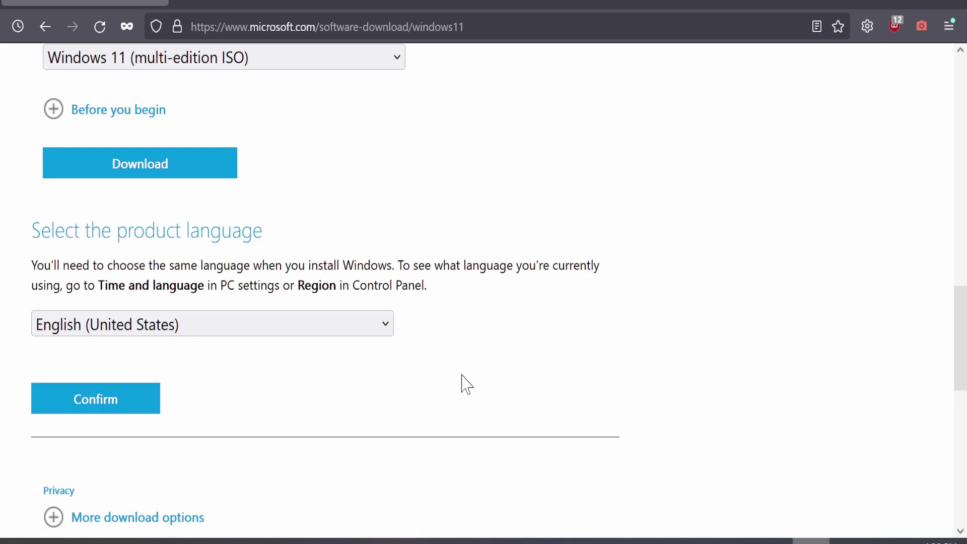
{"action": "scroll", "coordinate": [457, 391], "scroll_direction": "up", "scroll_amount": 2}
{"action": "scroll", "coordinate": [449, 401], "scroll_direction": "down", "scroll_amount": 2}
Save the 64-bit ISO to Windows Installers as Win11_22H2_English_x64v1-11-14-2022.iso.
{"action": "left_click", "coordinate": [140, 406]}
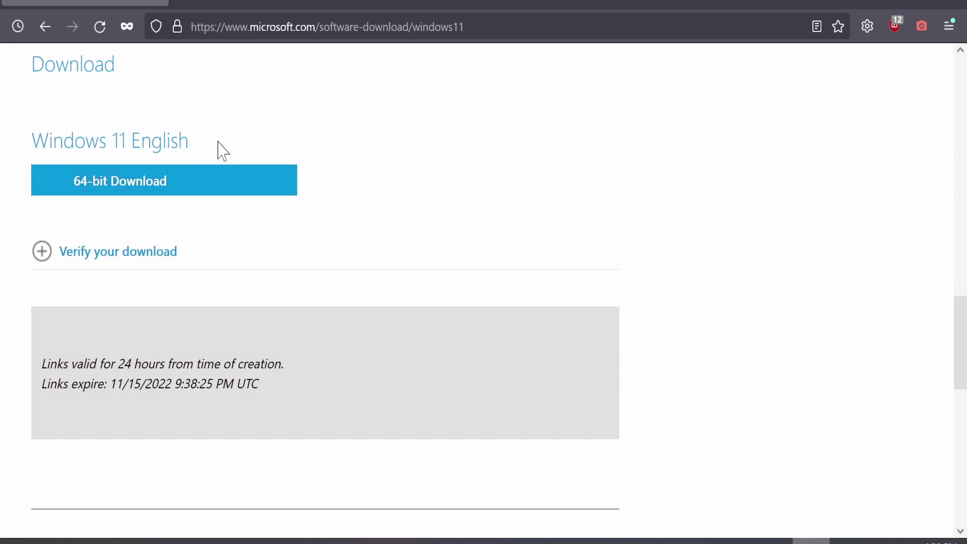
{"action": "left_click", "coordinate": [156, 187]}
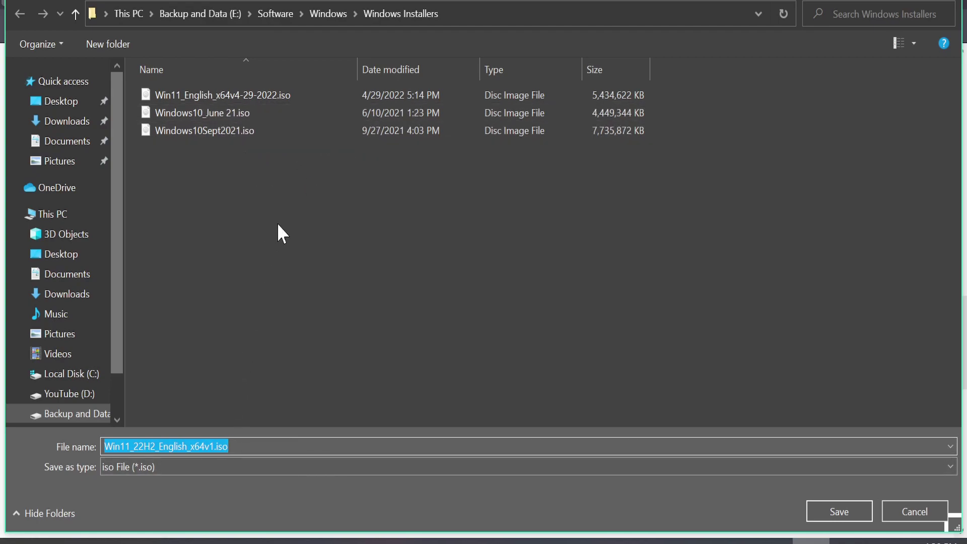
{"action": "left_click", "coordinate": [216, 446]}
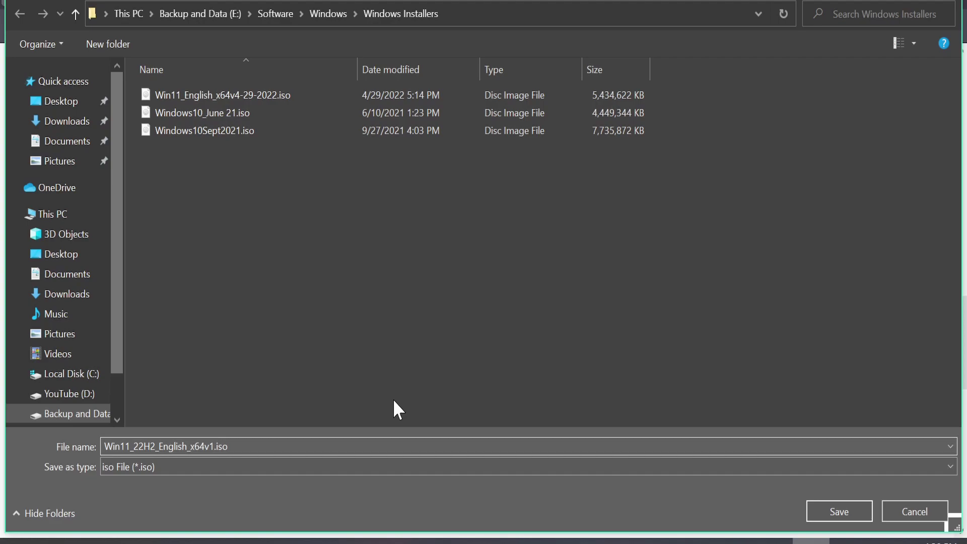
{"action": "type", "text": "-11-14-2022"}
{"action": "left_click", "coordinate": [838, 510]}
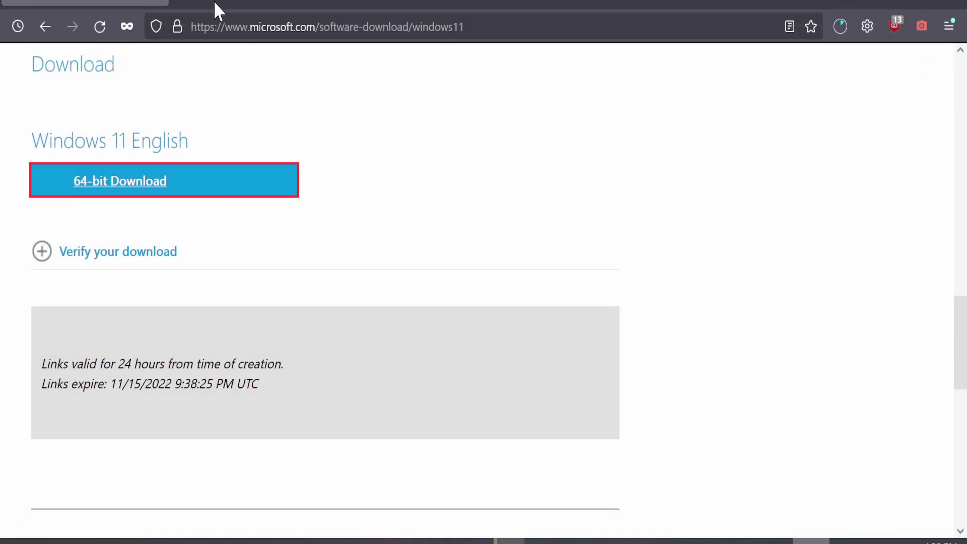
In a new tab, search Google for 'rufus' and open the official rufus.ie site.
{"action": "left_click", "coordinate": [189, 5]}
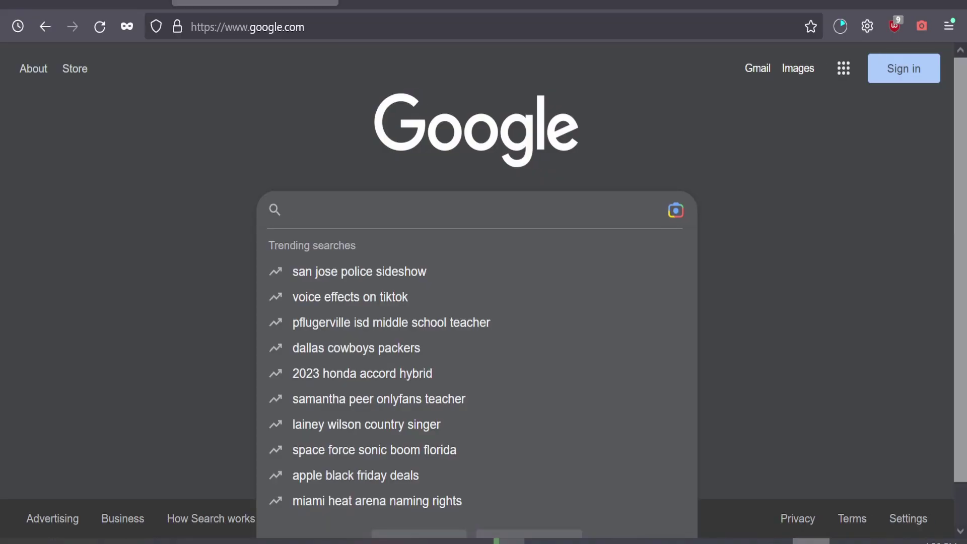
{"action": "type", "text": "rufus"}
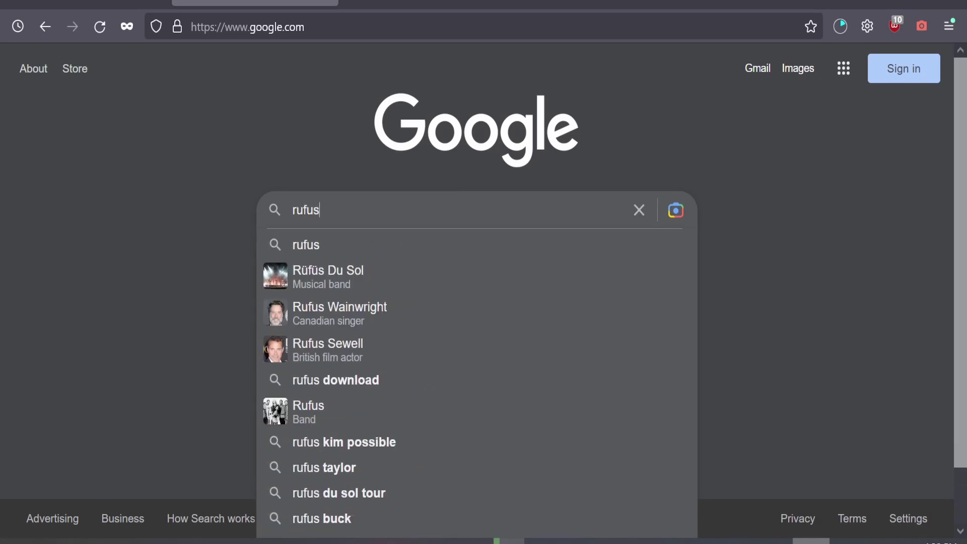
{"action": "key", "text": "Return"}
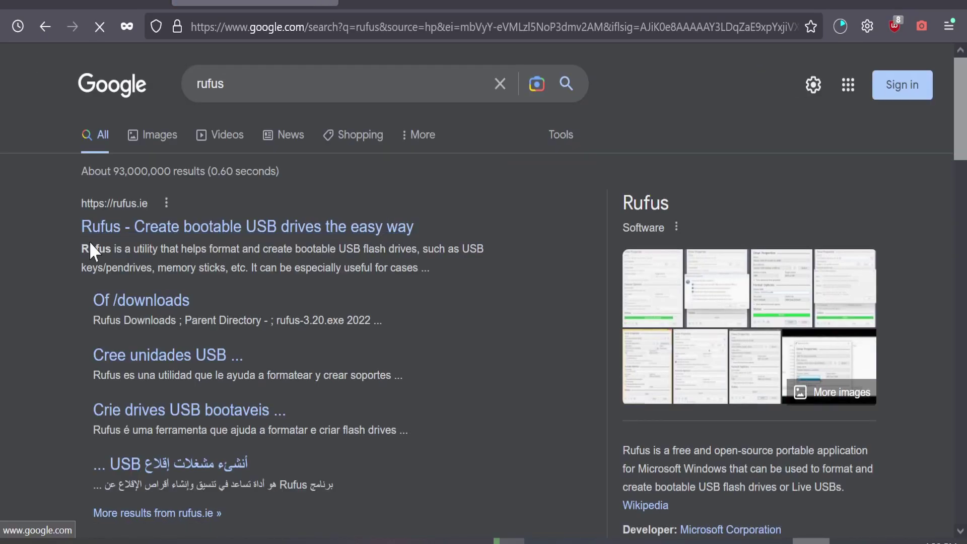
{"action": "left_click", "coordinate": [204, 227]}
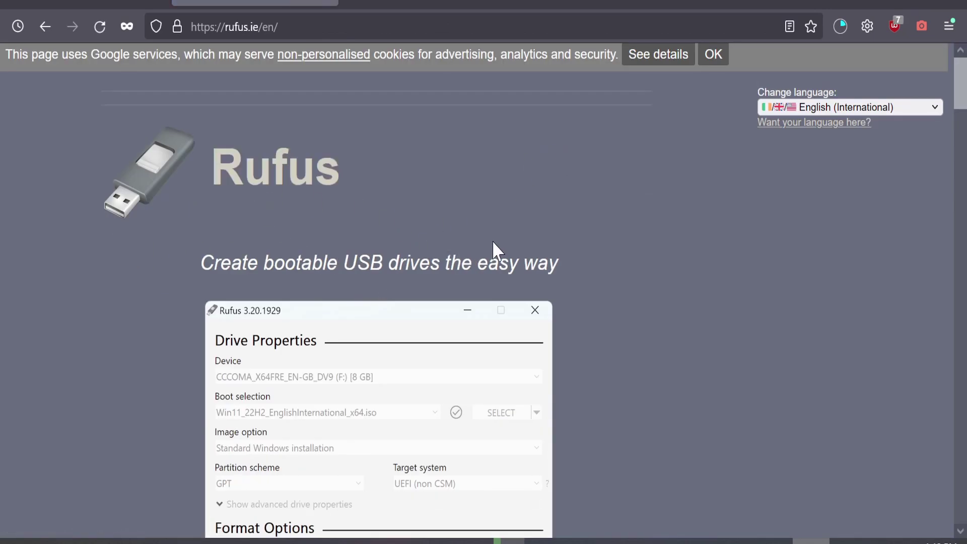
Start downloading Rufus 3.20 Portable from the site's Download section.
{"action": "scroll", "coordinate": [492, 242], "scroll_direction": "down", "scroll_amount": 8}
{"action": "scroll", "coordinate": [492, 247], "scroll_direction": "down", "scroll_amount": 9}
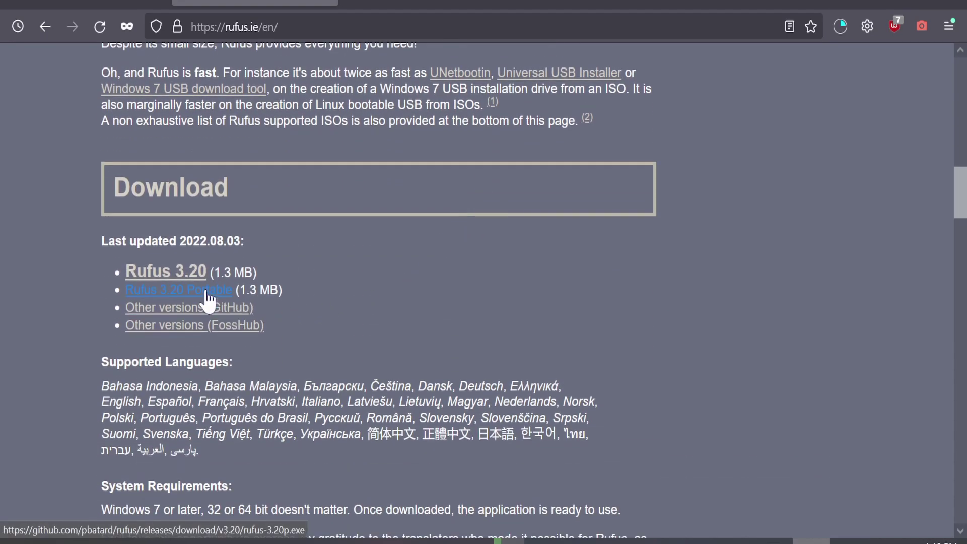
{"action": "left_click", "coordinate": [201, 291]}
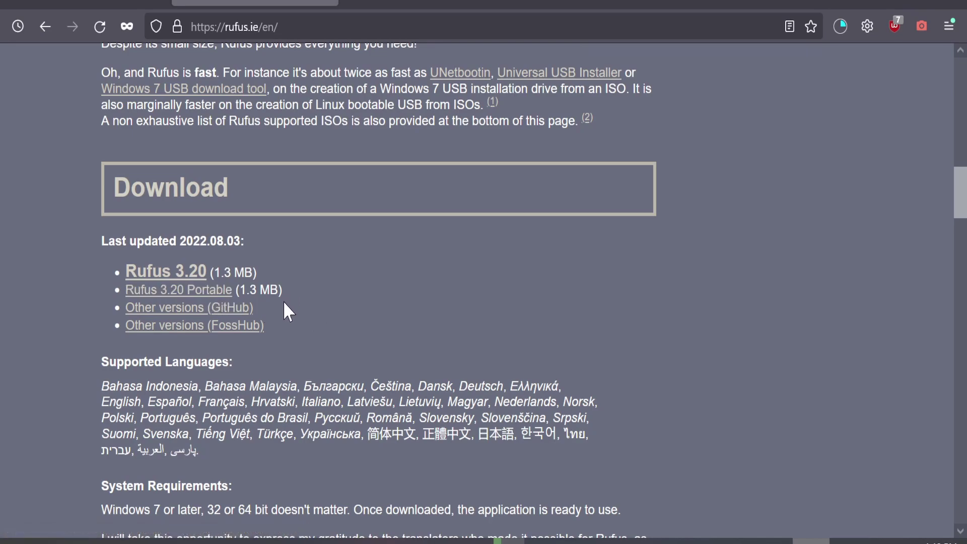
{"action": "left_click", "coordinate": [201, 291]}
{"action": "scroll", "coordinate": [311, 304], "scroll_direction": "down", "scroll_amount": 2}
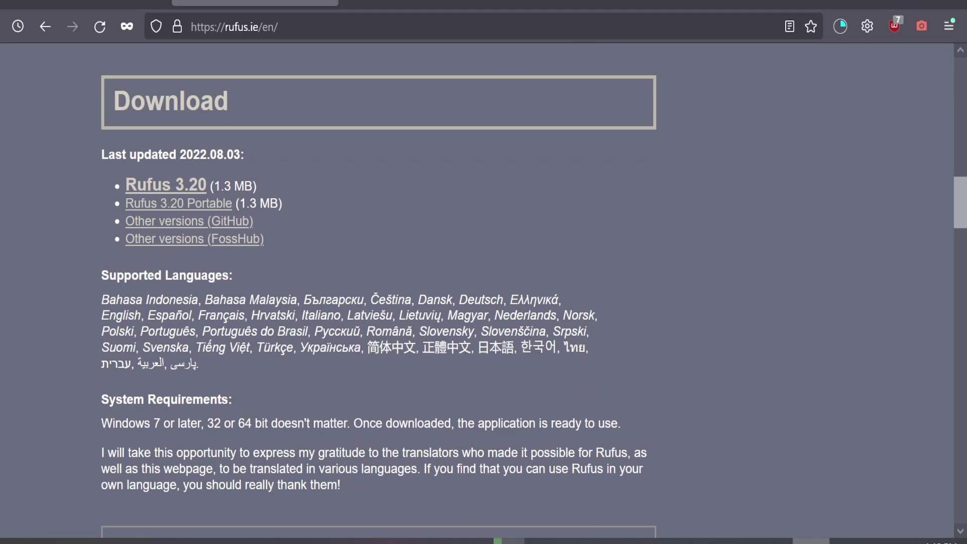
{"action": "scroll", "coordinate": [318, 316], "scroll_direction": "down", "scroll_amount": 2}
{"action": "scroll", "coordinate": [320, 319], "scroll_direction": "down", "scroll_amount": 3}
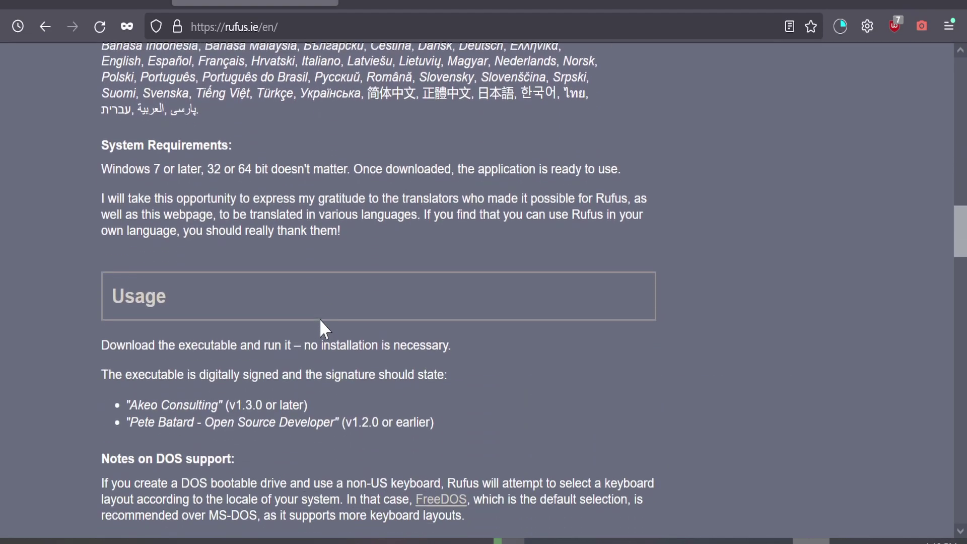
{"action": "scroll", "coordinate": [319, 319], "scroll_direction": "up", "scroll_amount": 5}
{"action": "scroll", "coordinate": [312, 327], "scroll_direction": "up", "scroll_amount": 2}
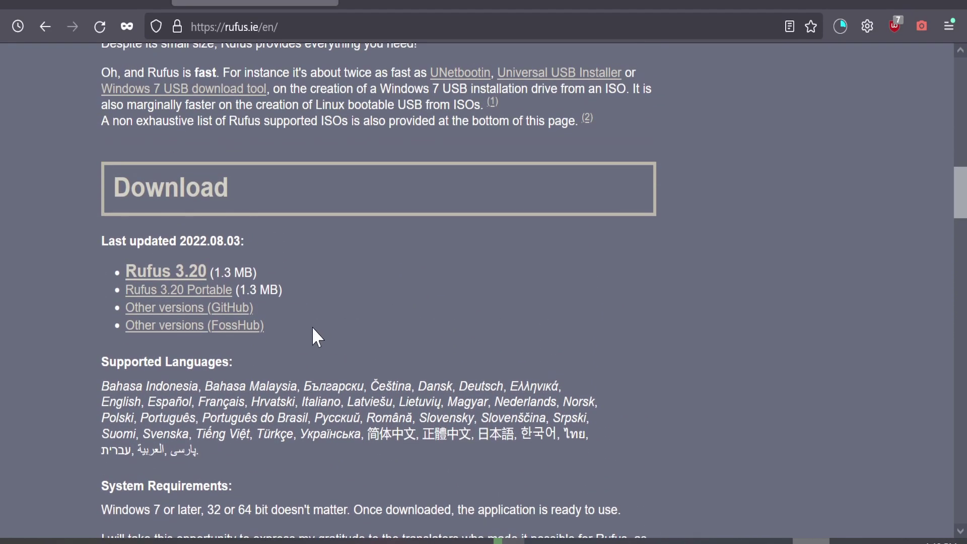
Save rufus-3.20p.exe into the rufus folder and check the downloads finished.
{"action": "left_click", "coordinate": [212, 290]}
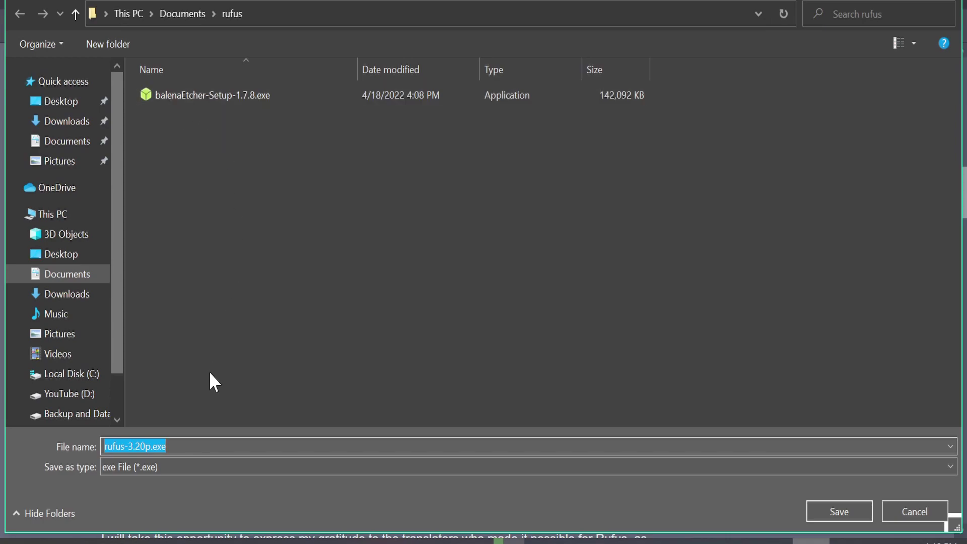
{"action": "left_click", "coordinate": [244, 447]}
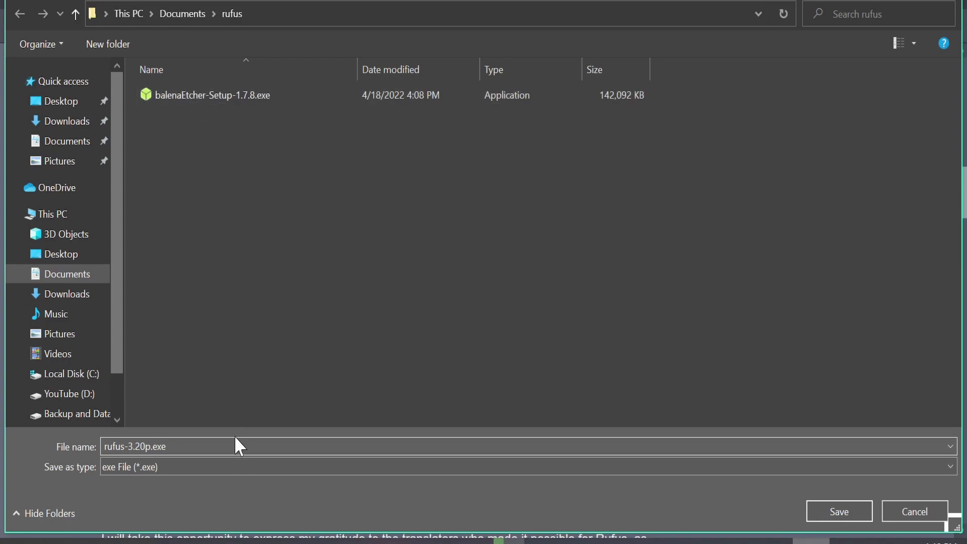
{"action": "left_click", "coordinate": [839, 512]}
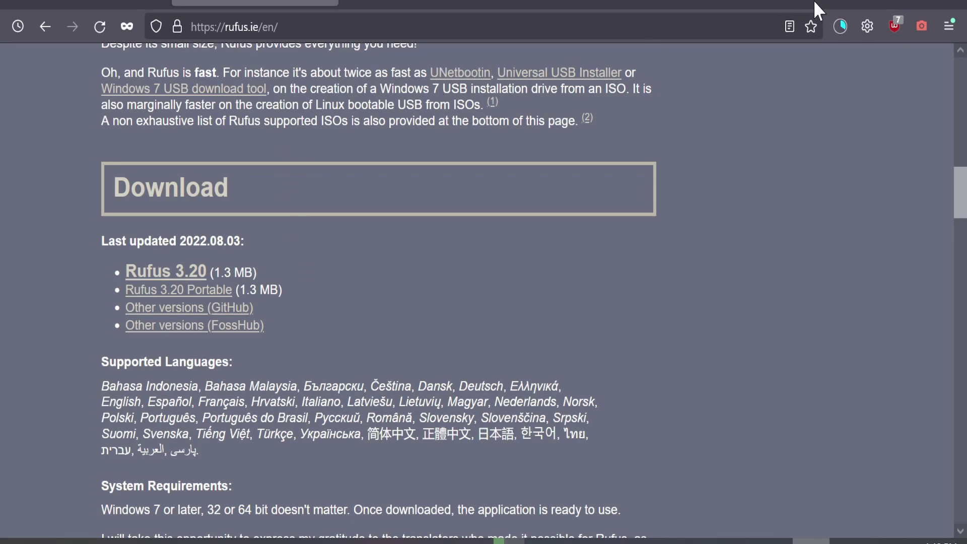
{"action": "left_click", "coordinate": [841, 25]}
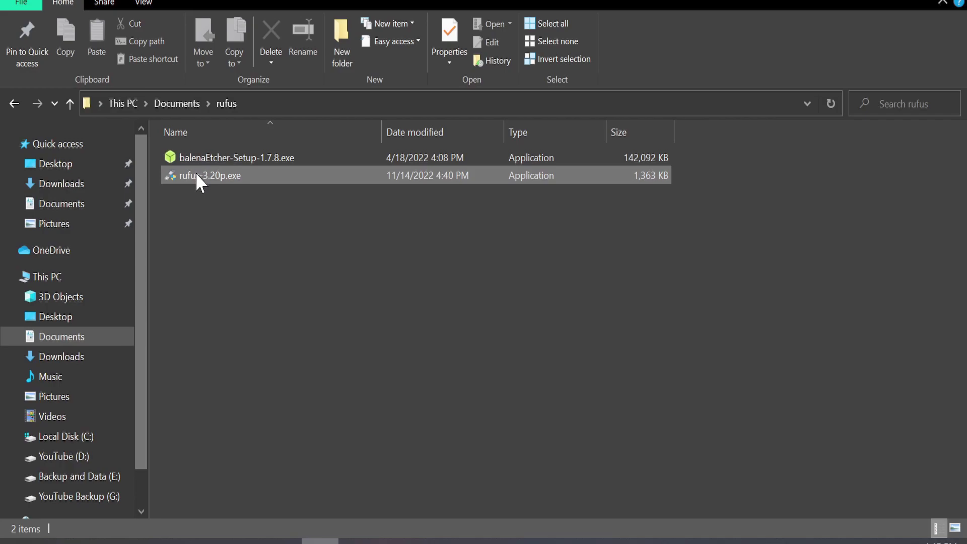
Launch rufus-3.20p.exe, which detects the 64 GB Windows_10 (F:) USB drive.
{"action": "double_click", "coordinate": [225, 175]}
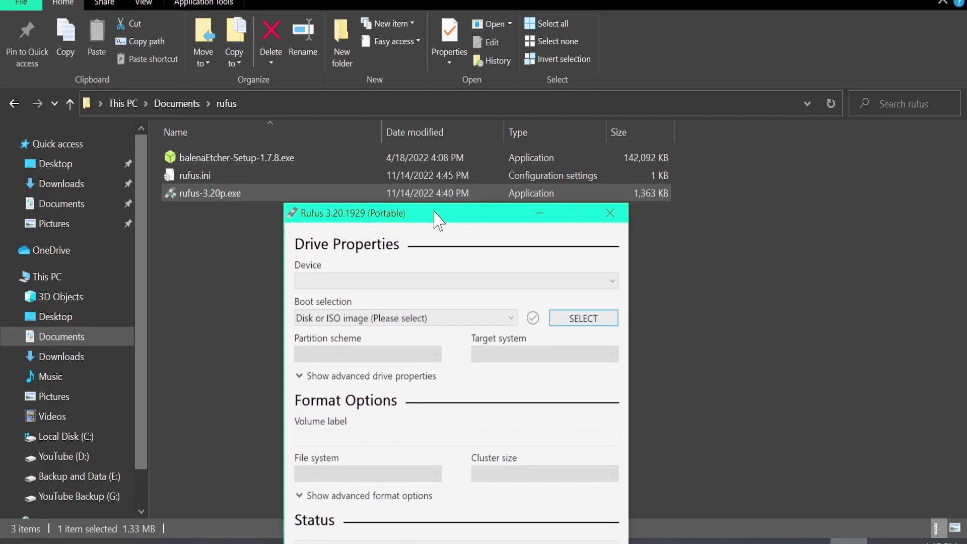
{"action": "left_click_drag", "start_coordinate": [432, 216], "coordinate": [443, 60]}
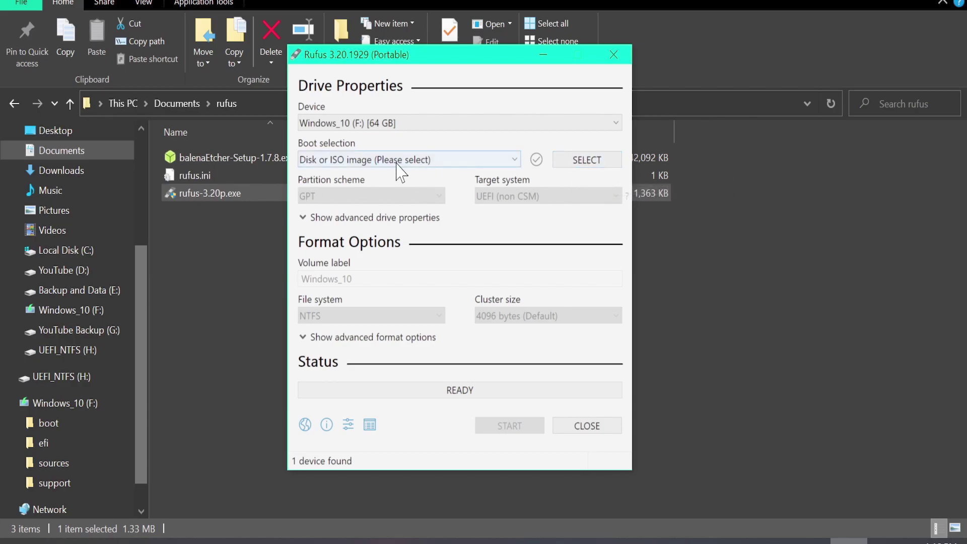
Load Win11_22H2_English_x64v1-11-14-2022.iso as the boot image, keeping Standard Windows installation.
{"action": "left_click", "coordinate": [600, 160]}
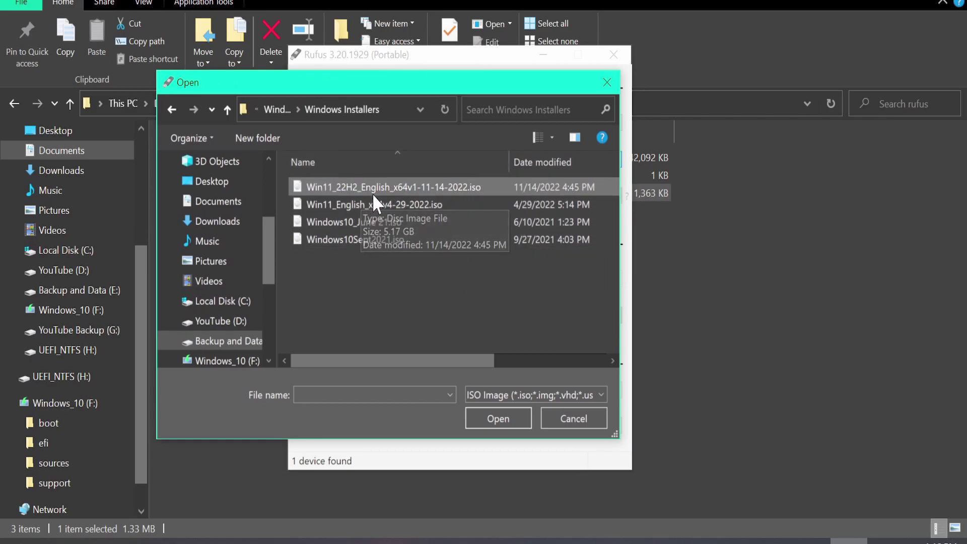
{"action": "double_click", "coordinate": [399, 184]}
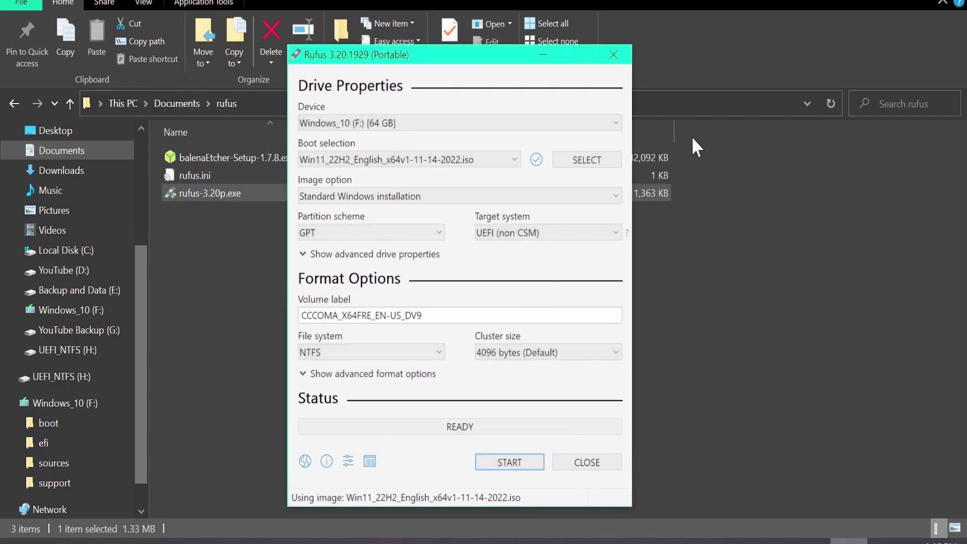
{"action": "left_click_drag", "start_coordinate": [444, 60], "coordinate": [404, 45]}
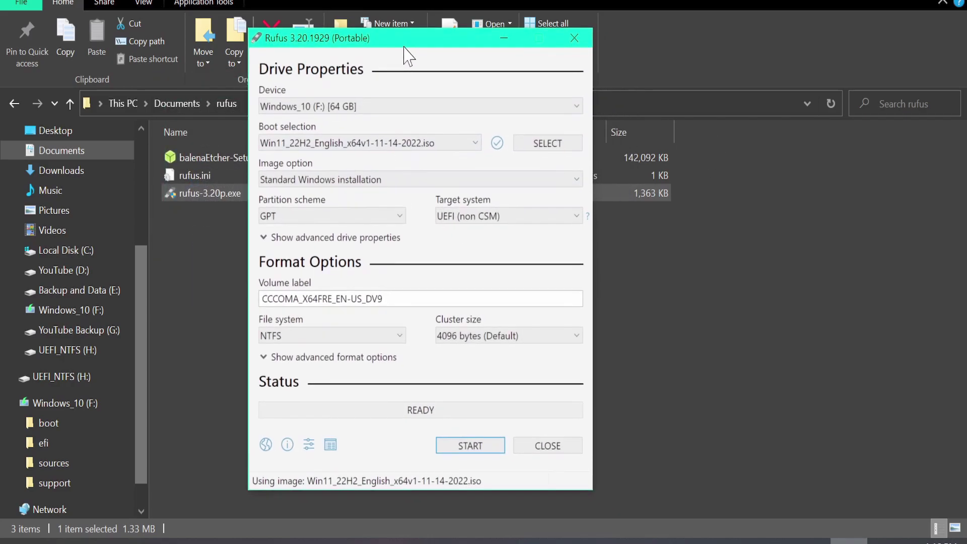
{"action": "left_click", "coordinate": [415, 179]}
{"action": "left_click", "coordinate": [415, 179]}
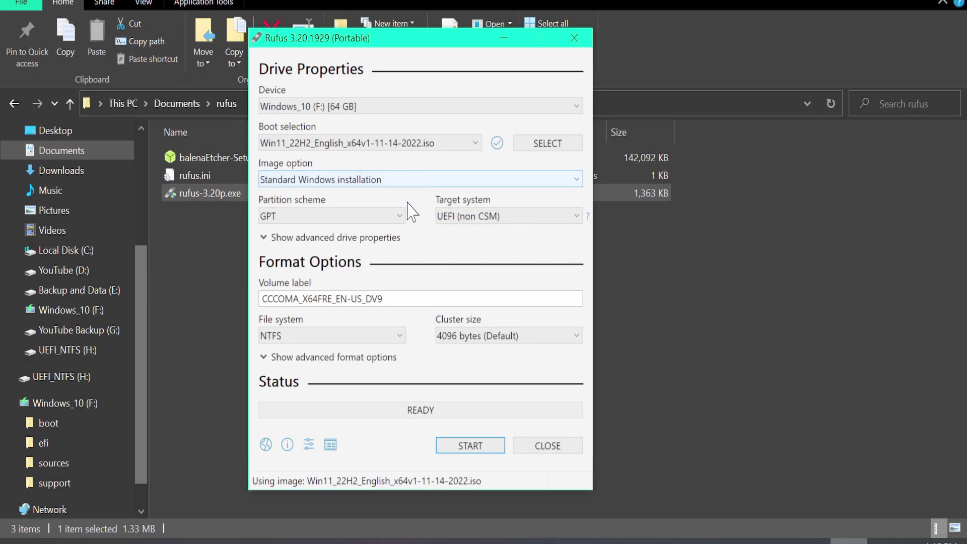
Replace the existing volume label with Win11Bootable.
{"action": "double_click", "coordinate": [322, 298]}
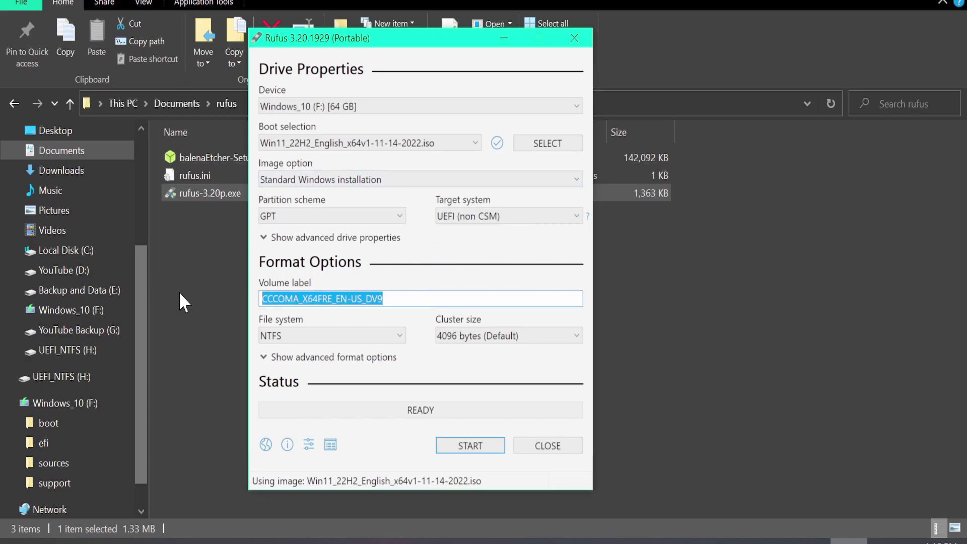
{"action": "type", "text": "Wi"}
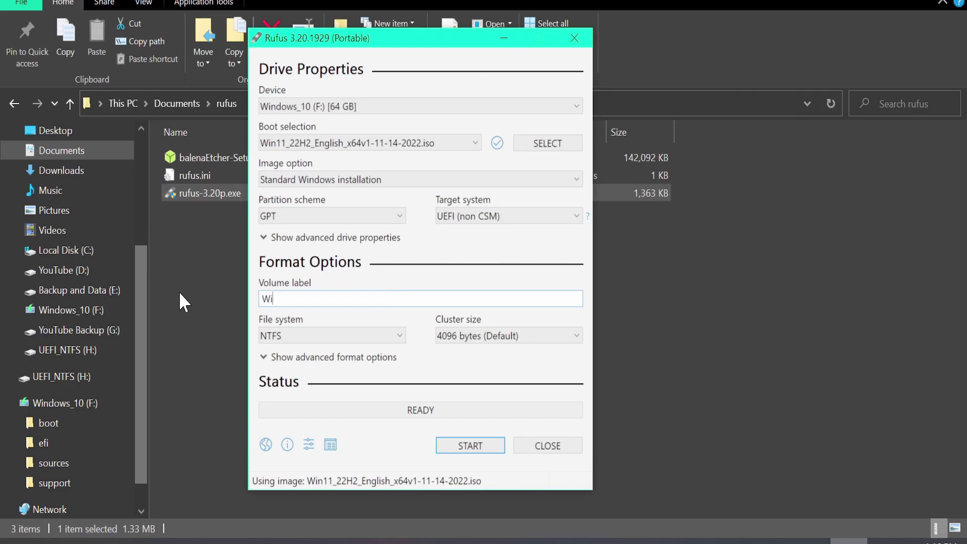
{"action": "type", "text": "n11Bootable"}
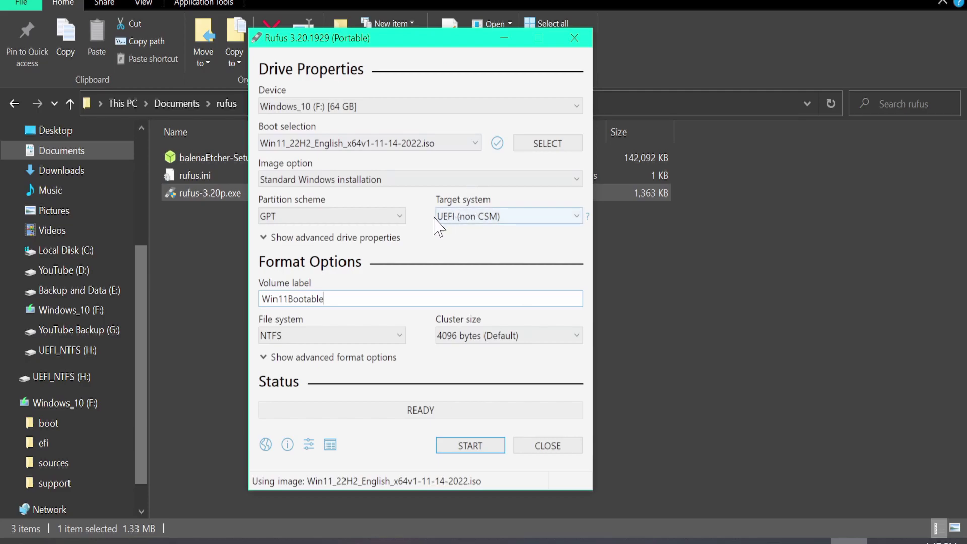
Start the write, keeping TPM/Secure Boot/RAM and online-account removals, and disable data collection.
{"action": "left_click", "coordinate": [470, 446]}
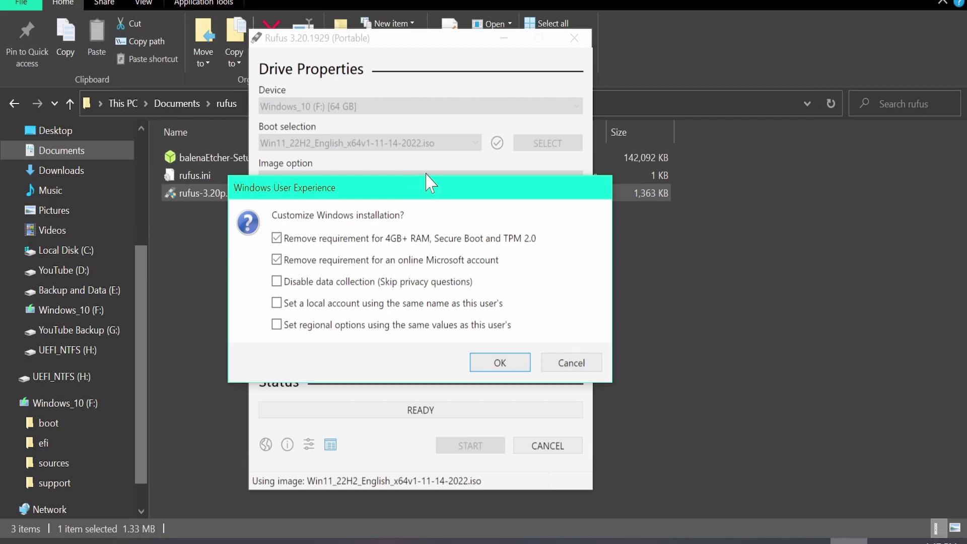
{"action": "left_click_drag", "start_coordinate": [428, 187], "coordinate": [407, 191]}
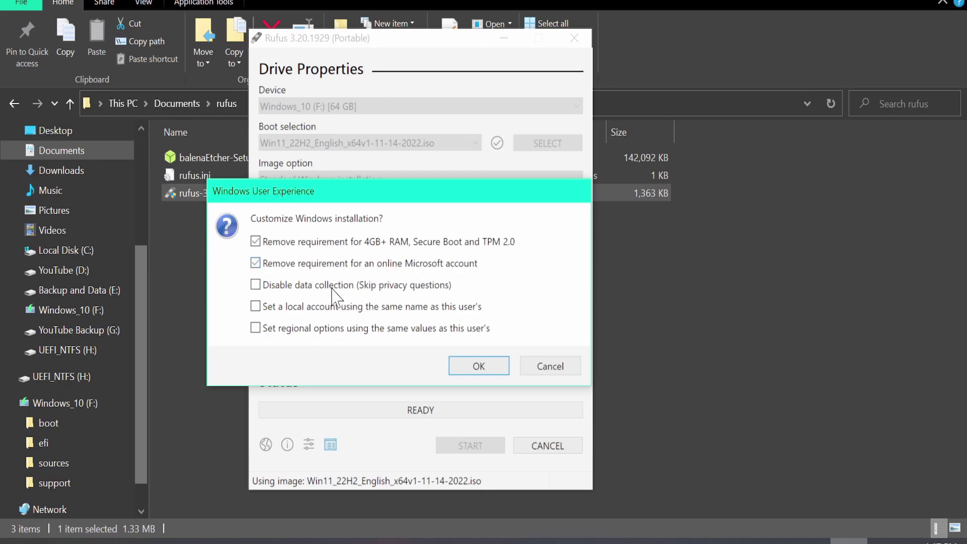
{"action": "left_click", "coordinate": [301, 286]}
Accept the customizations and data-loss warning, then view the finished Win11Bootable drive's files.
{"action": "left_click", "coordinate": [491, 370]}
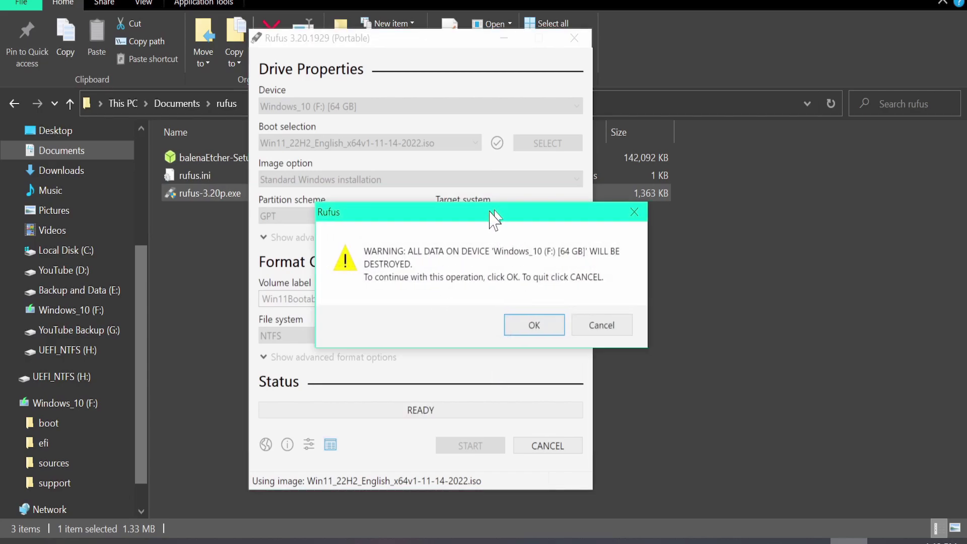
{"action": "left_click_drag", "start_coordinate": [486, 215], "coordinate": [449, 223]}
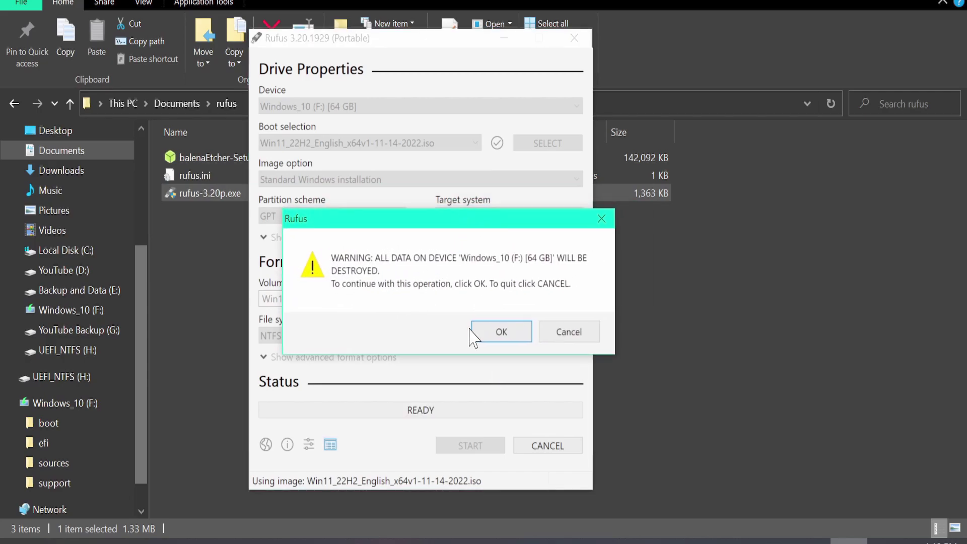
{"action": "left_click", "coordinate": [513, 333]}
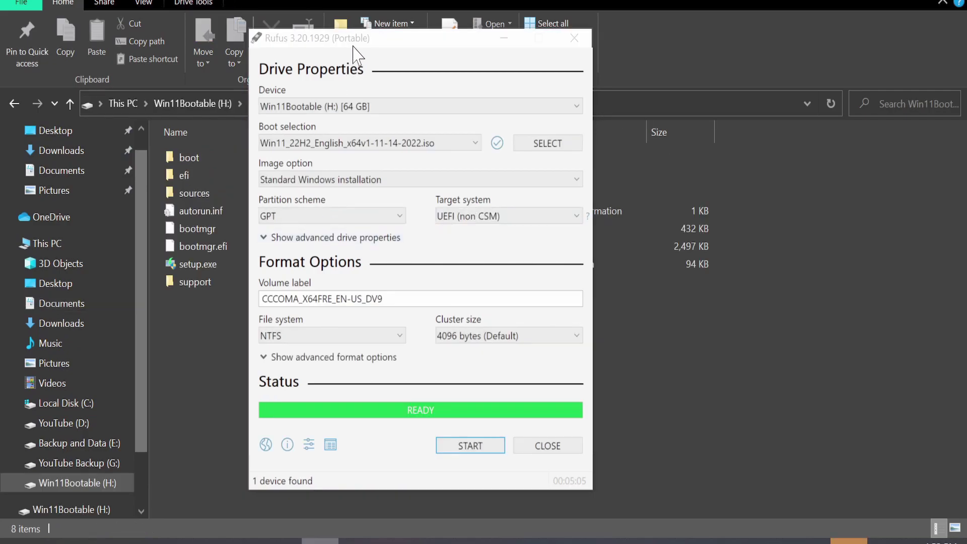
{"action": "left_click_drag", "start_coordinate": [355, 45], "coordinate": [516, 45]}
{"action": "left_click", "coordinate": [243, 345]}
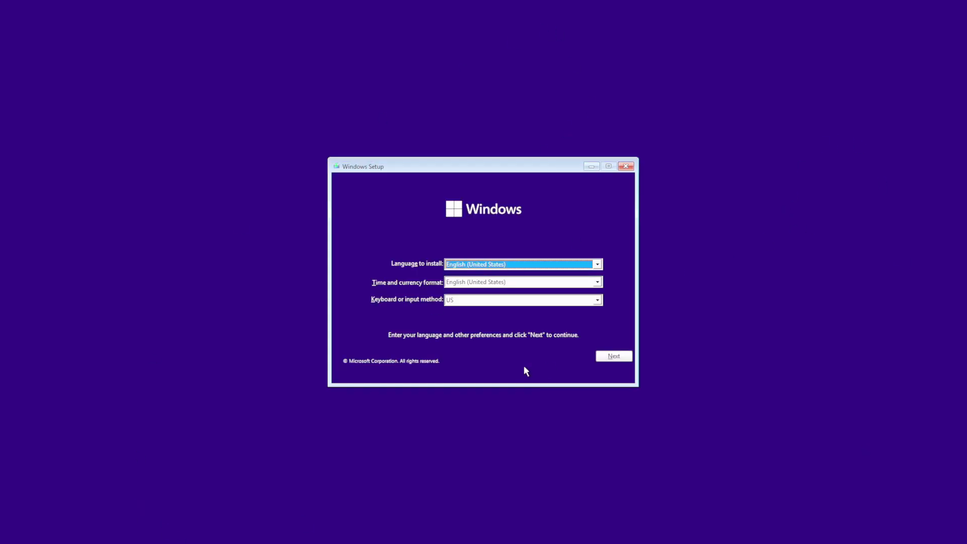
Keep the default language and keyboard, start the install, and accept the license terms.
{"action": "left_click", "coordinate": [607, 358]}
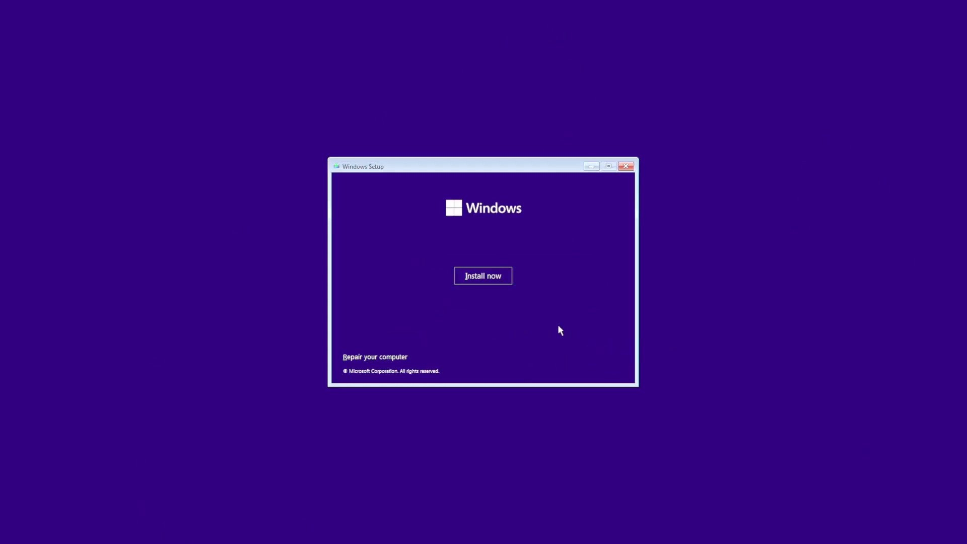
{"action": "left_click", "coordinate": [474, 282]}
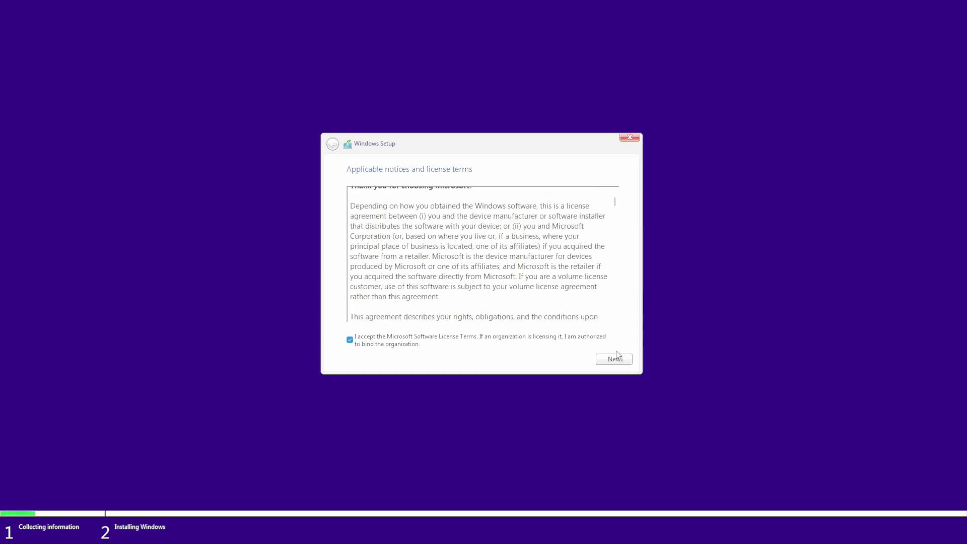
{"action": "scroll", "coordinate": [589, 289], "scroll_direction": "down", "scroll_amount": 15}
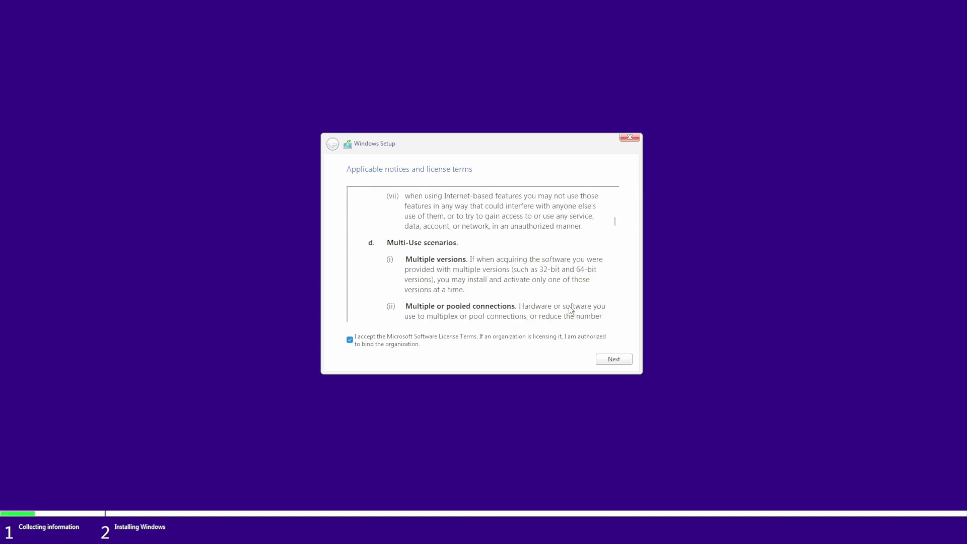
{"action": "scroll", "coordinate": [574, 307], "scroll_direction": "down", "scroll_amount": 8}
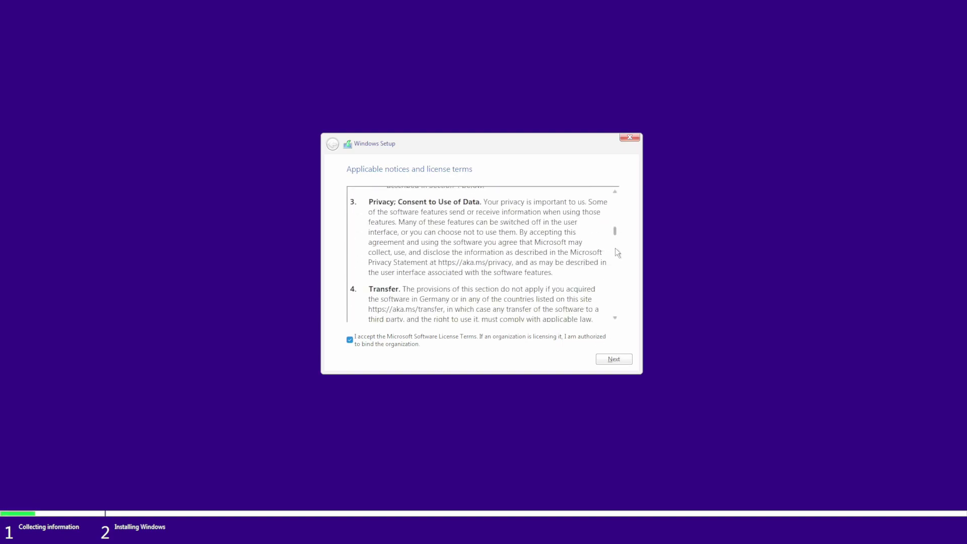
{"action": "left_click", "coordinate": [619, 358]}
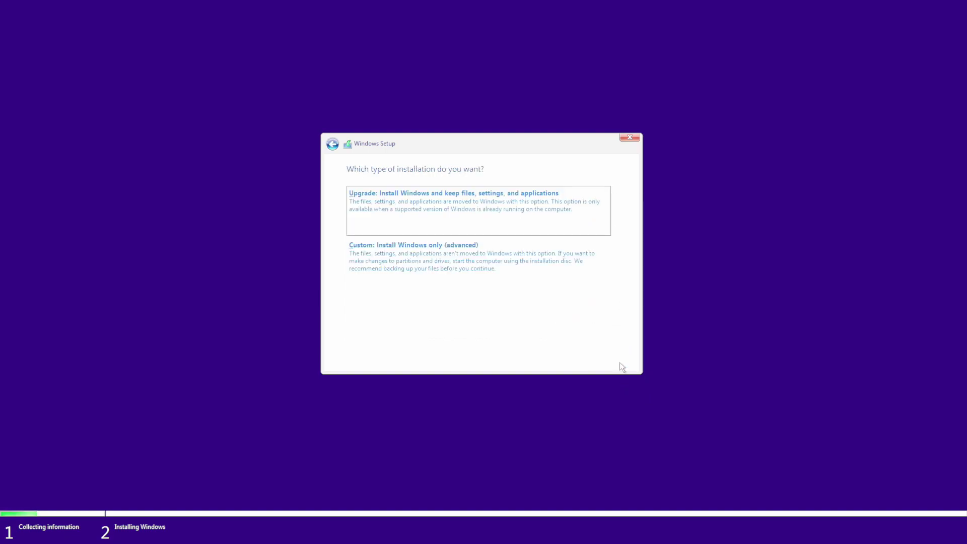
Choose a Custom install onto Drive 0's 465.8 GB unallocated space.
{"action": "left_click", "coordinate": [462, 267]}
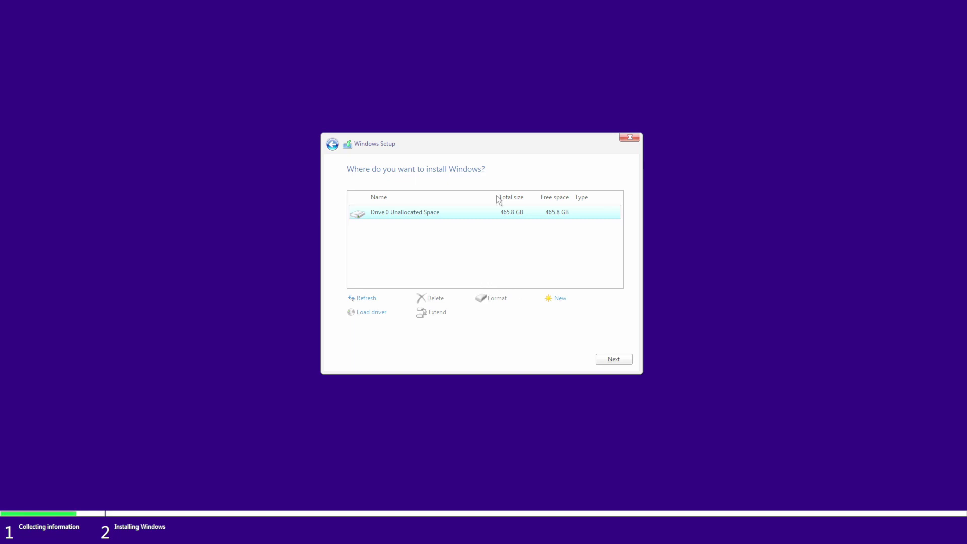
{"action": "left_click", "coordinate": [615, 360]}
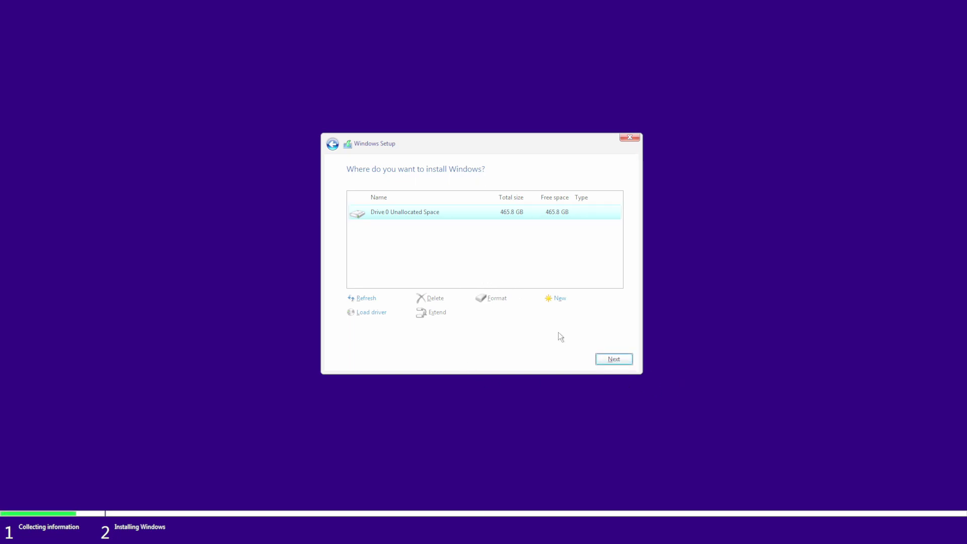
{"action": "left_click", "coordinate": [618, 362]}
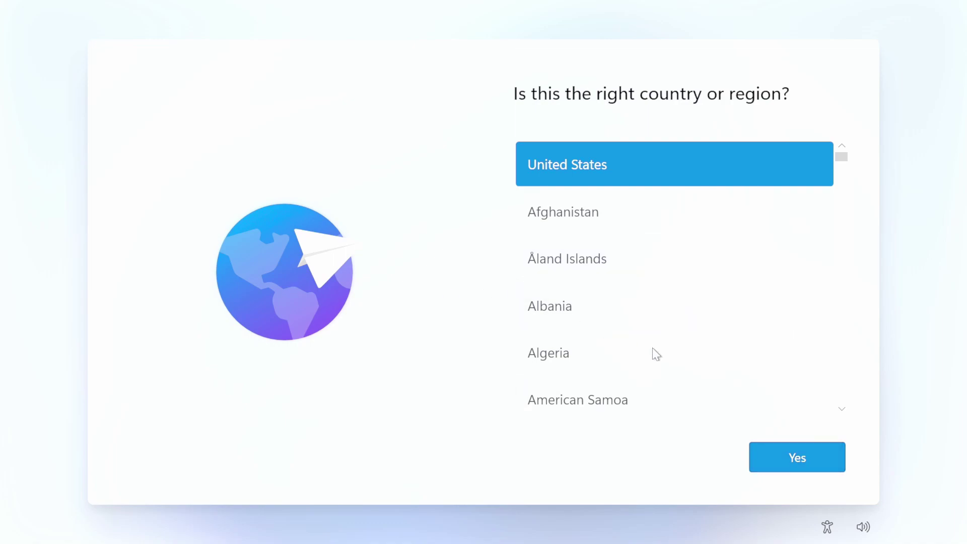
Confirm United States and the US keyboard, skip a second layout, and continue without internet.
{"action": "left_click", "coordinate": [808, 452]}
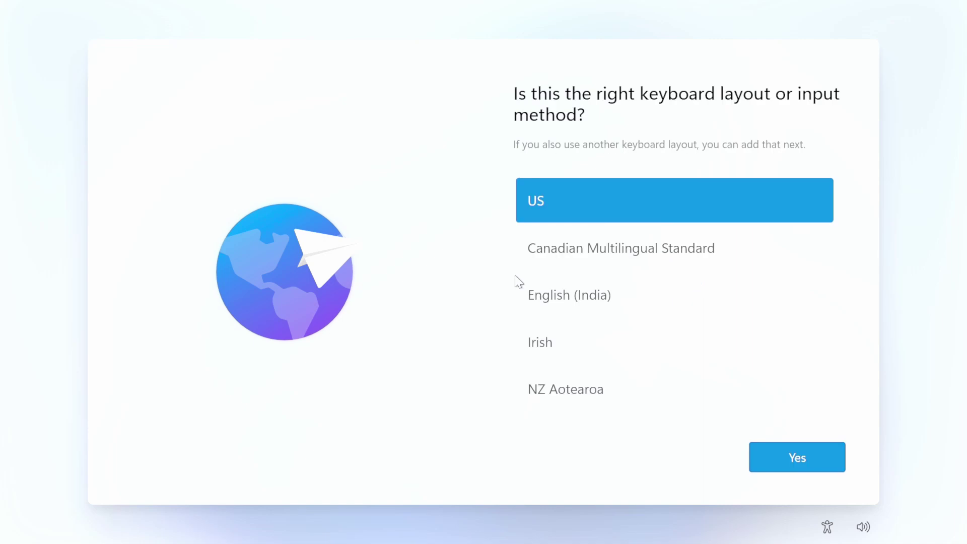
{"action": "left_click", "coordinate": [769, 456]}
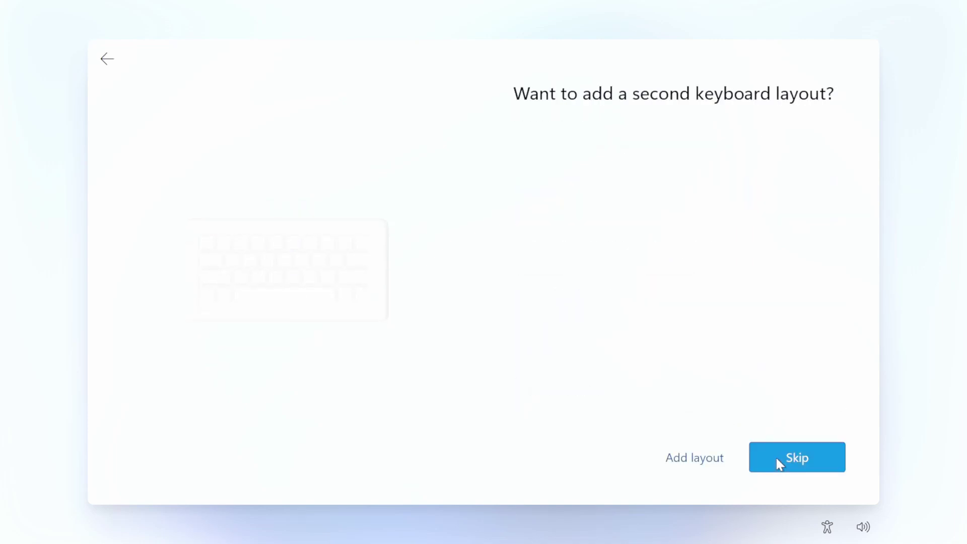
{"action": "left_click", "coordinate": [830, 449]}
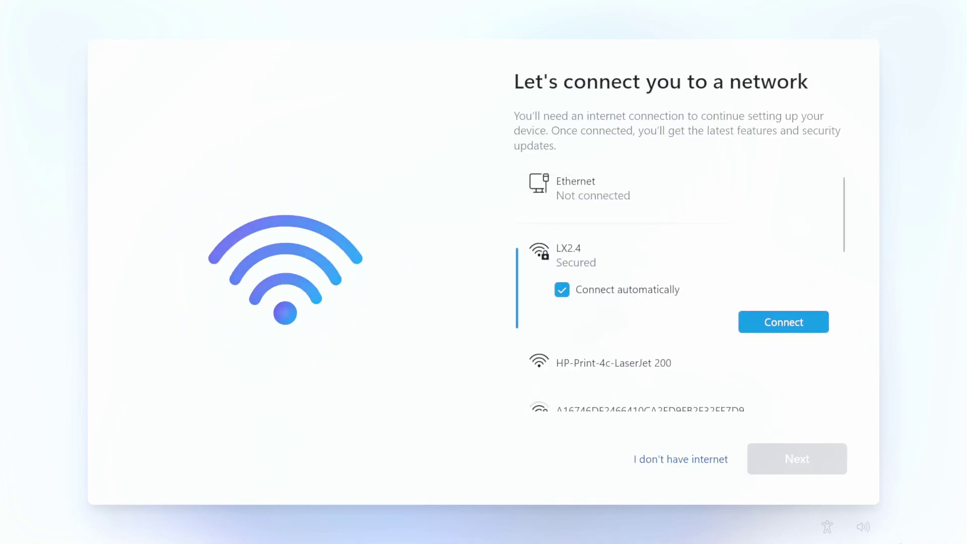
{"action": "left_click", "coordinate": [669, 459]}
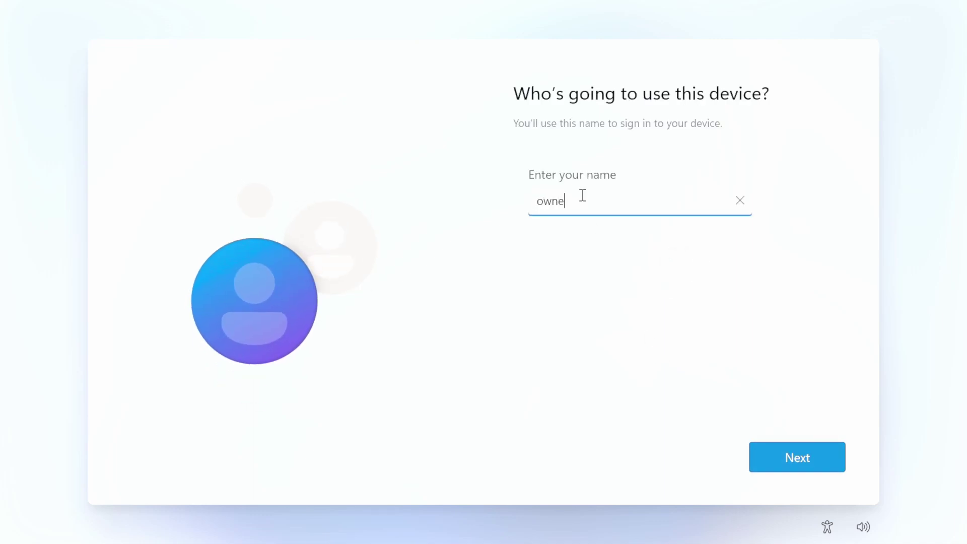
Confirm the local account's user name and leave its password blank.
{"action": "key", "text": "Return"}
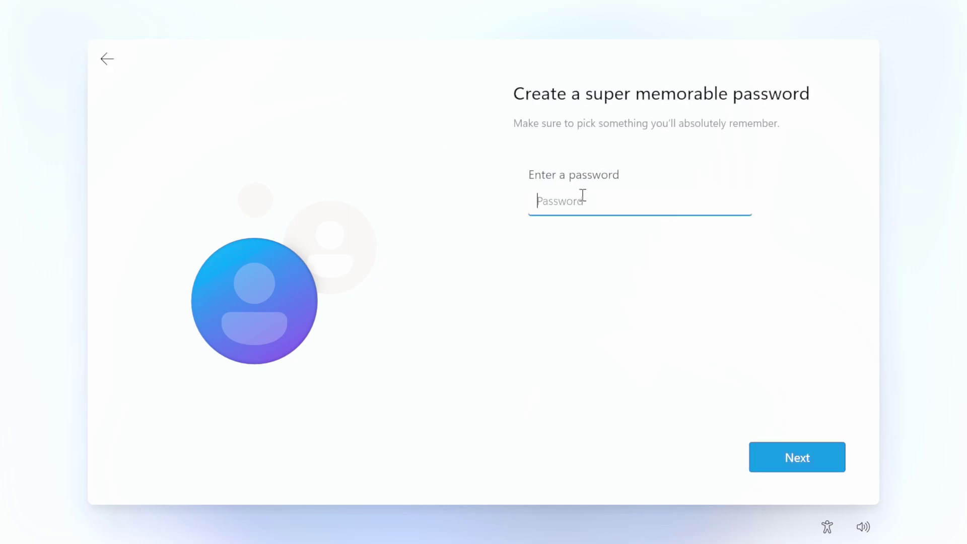
{"action": "left_click", "coordinate": [761, 453]}
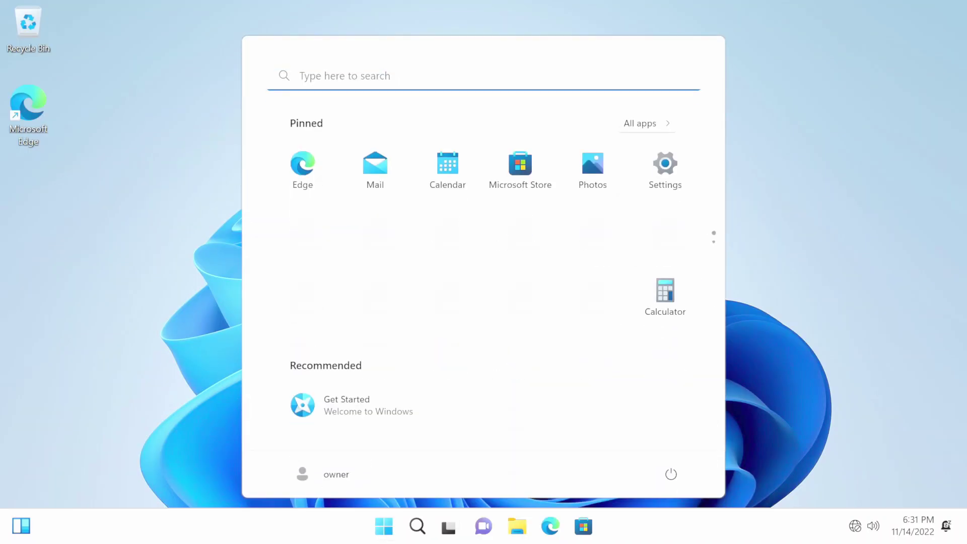
Close the Start menu to reveal the clean Windows 11 desktop.
{"action": "left_click_drag", "start_coordinate": [751, 2], "coordinate": [655, 121]}
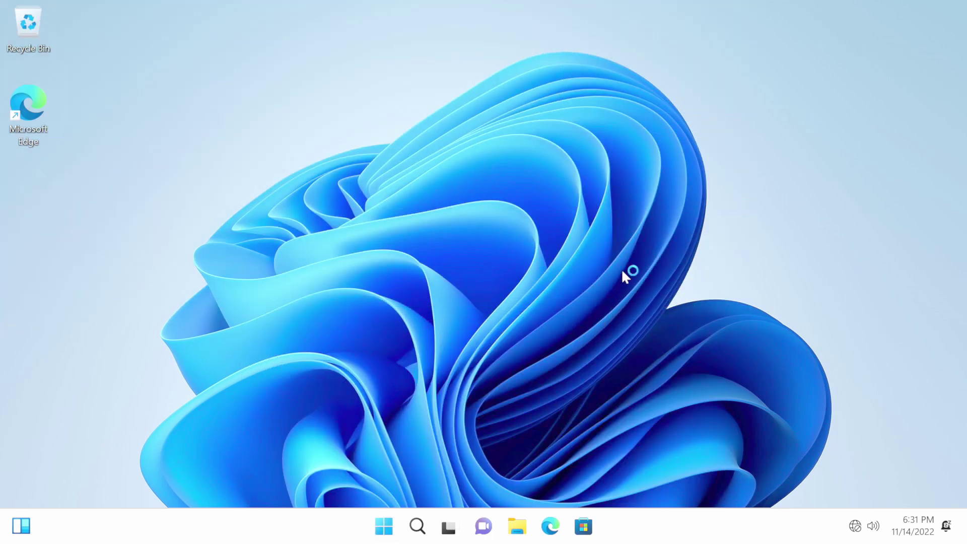